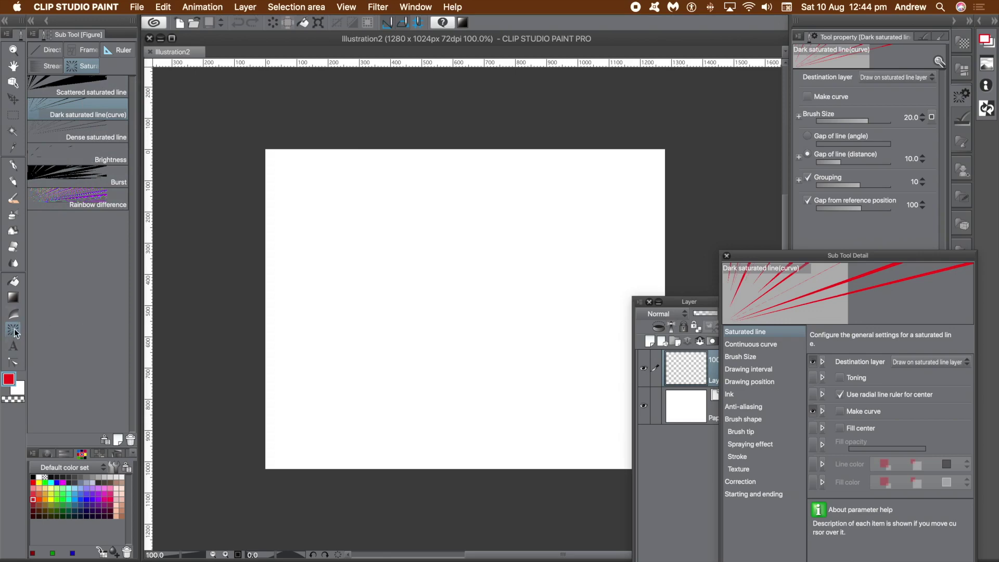
Review which palettes are enabled and move the Sub Tool Detail palette up so its full settings are in view
left_click(417, 7)
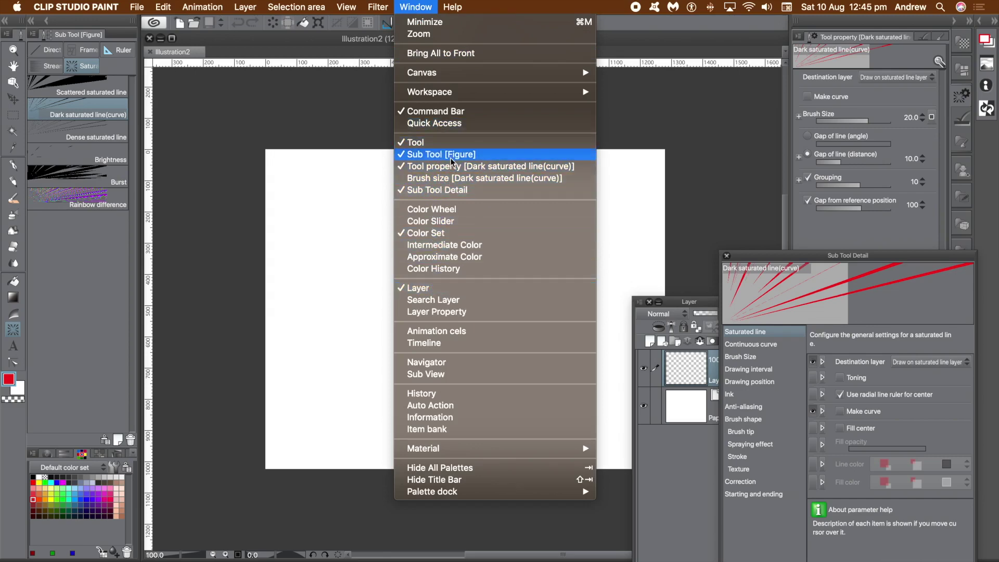
left_click(727, 23)
left_click_drag(825, 257, 771, 160)
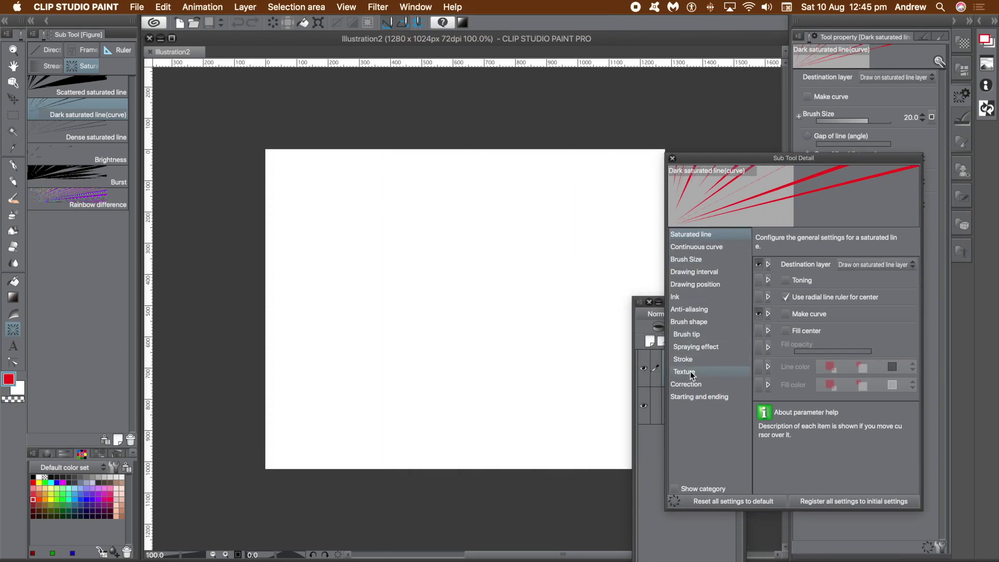
Go through the settings of the saturated line sub tools, from Scattered to Rainbow difference, and return to Scattered saturated line
left_click(74, 94)
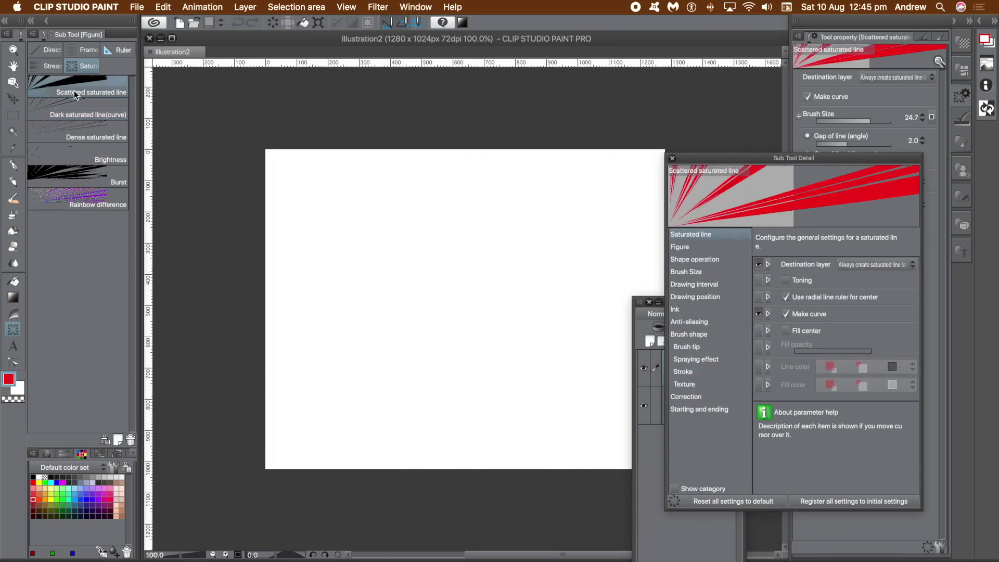
left_click(78, 116)
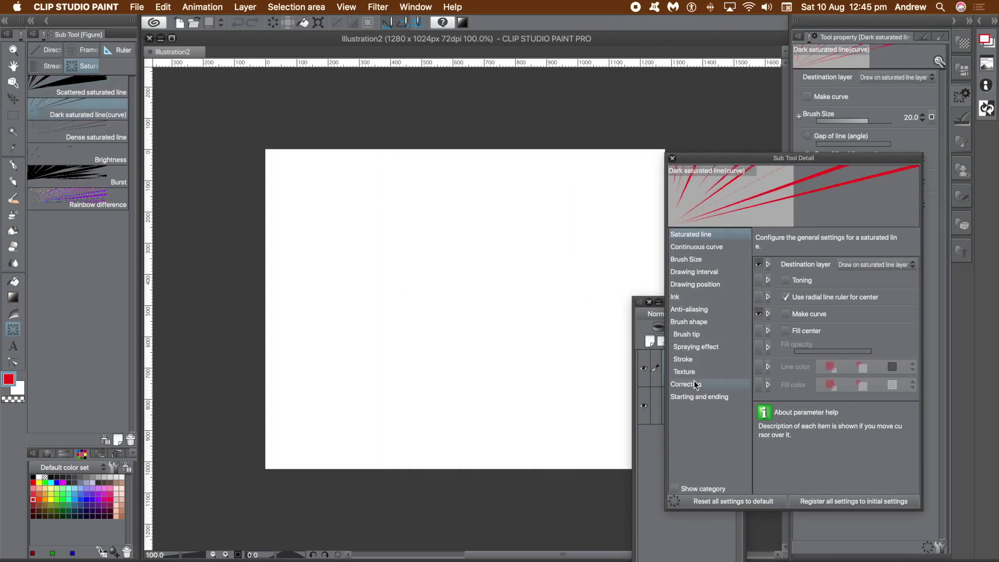
left_click(78, 136)
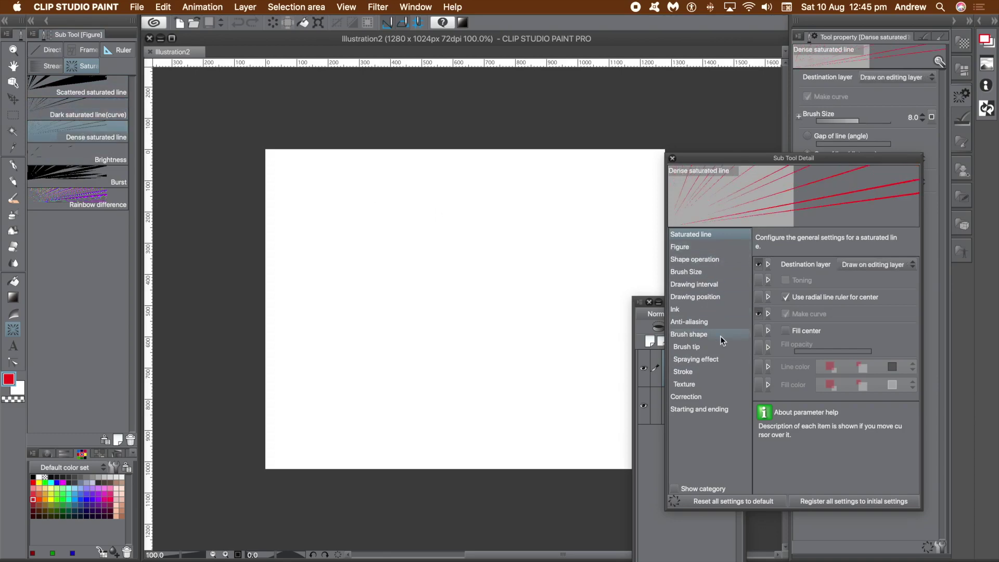
left_click(90, 156)
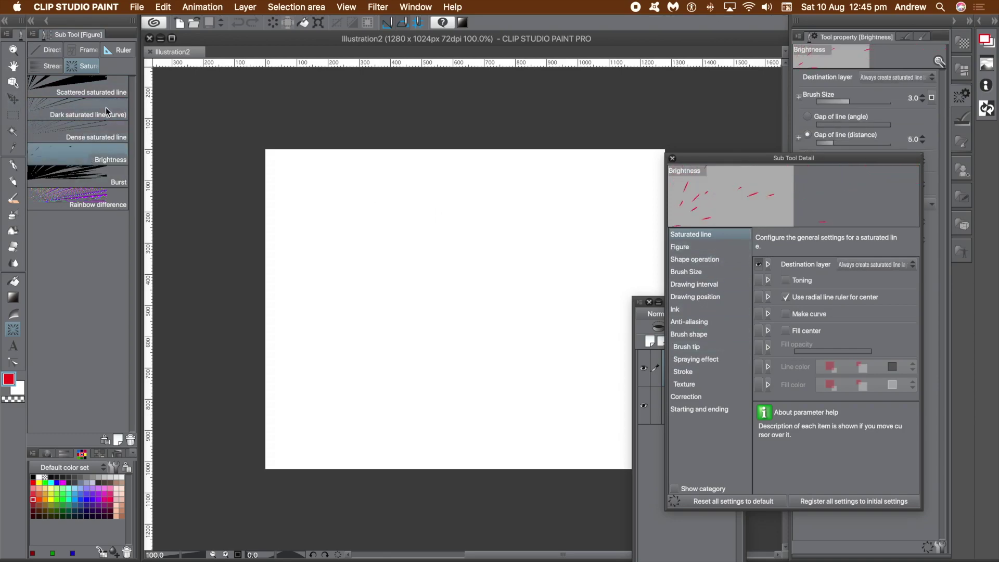
left_click(99, 179)
left_click(102, 203)
left_click(102, 182)
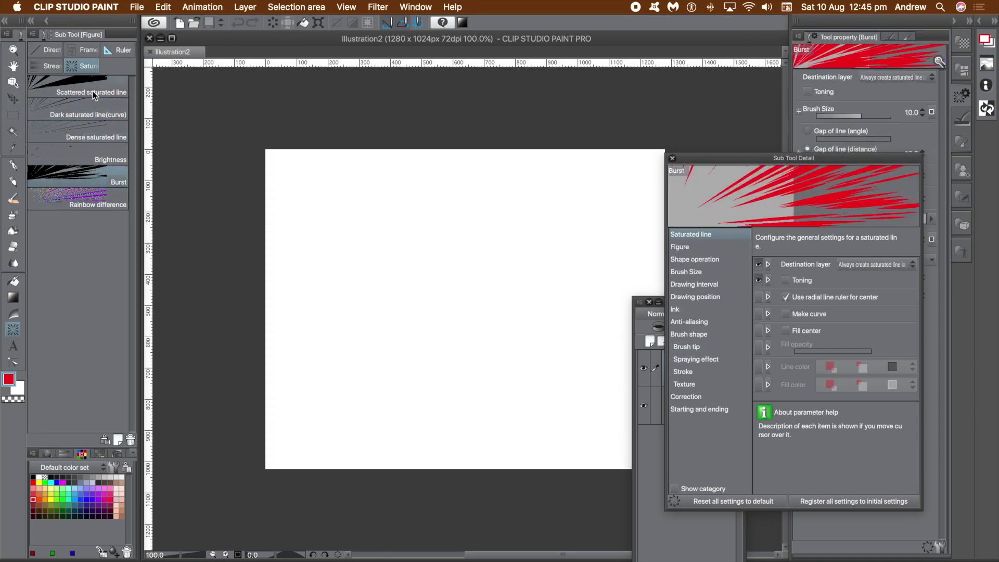
left_click(95, 97)
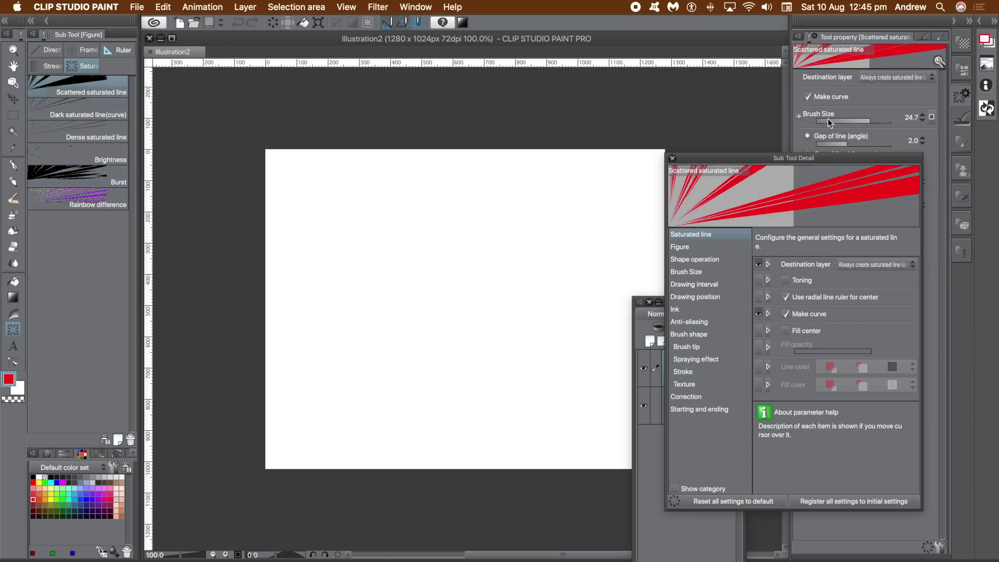
Draw a test red burst at the canvas centre with the destination layer set to Draw on editing layer, check its layer, and undo it
left_click(863, 266)
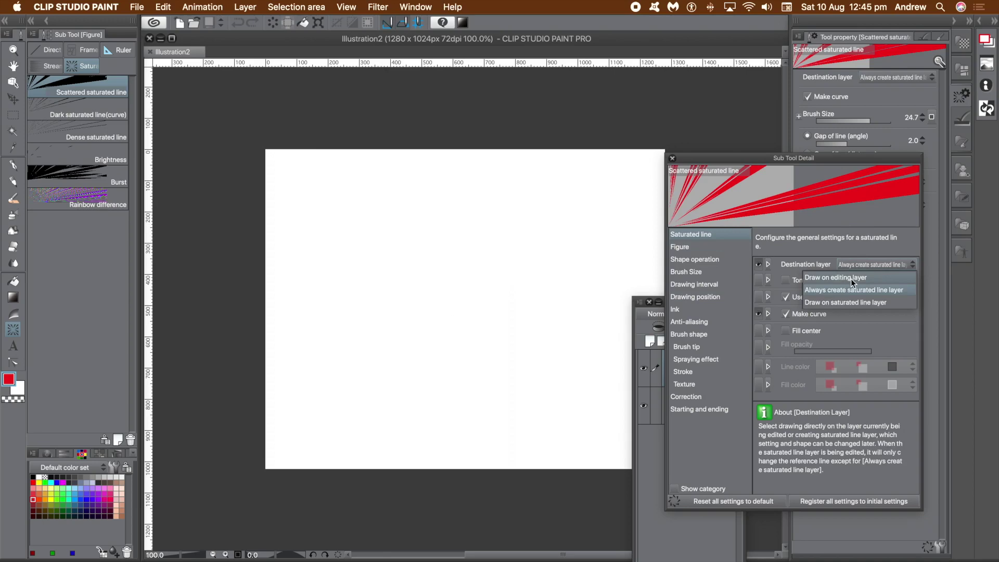
left_click(853, 279)
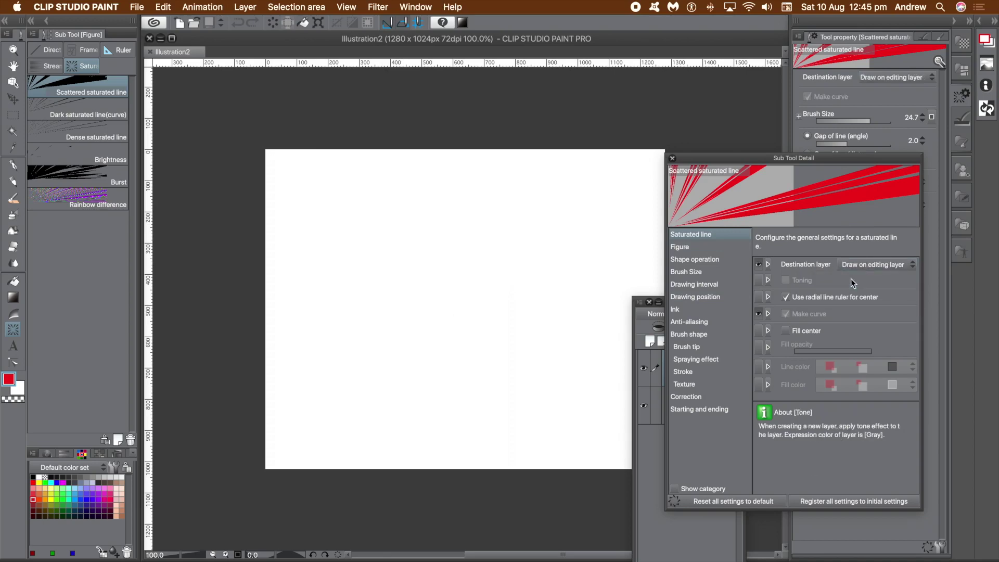
left_click_drag(461, 290, 562, 392)
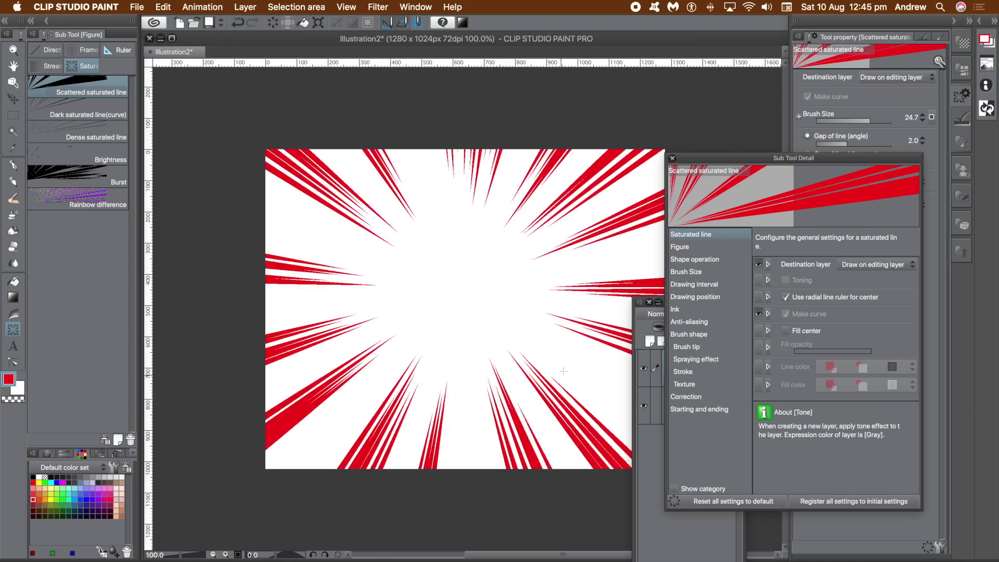
left_click(642, 327)
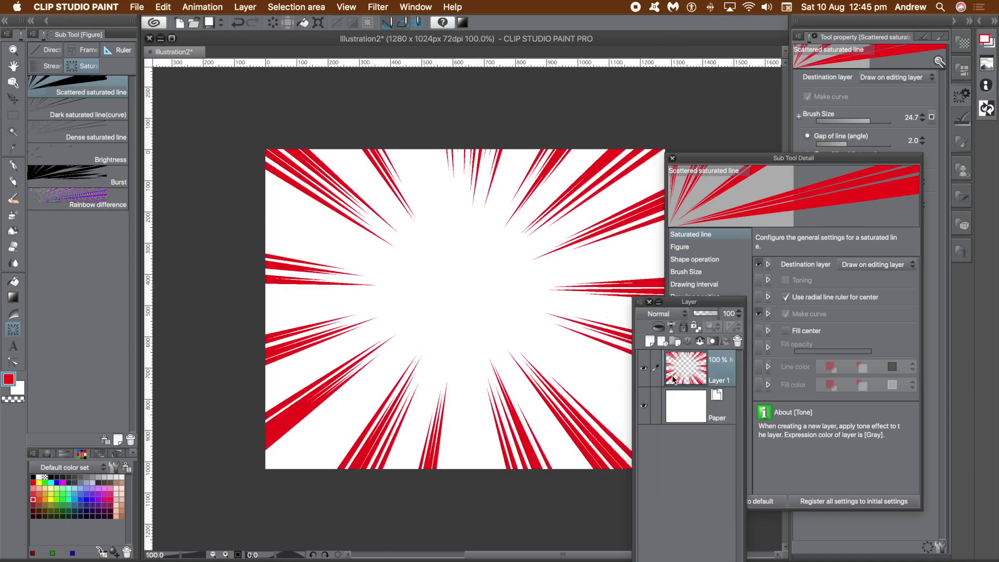
left_click(163, 6)
left_click(172, 18)
Draw a test red burst with the destination layer set to Always create saturated line layer, check the layer list, and undo it
left_click(882, 264)
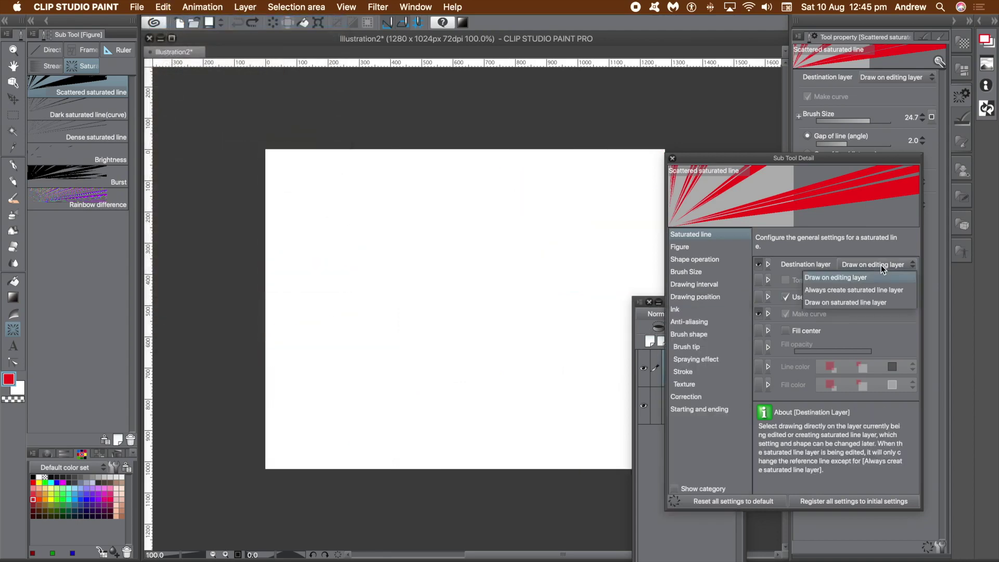
left_click(870, 292)
left_click_drag(474, 313, 587, 423)
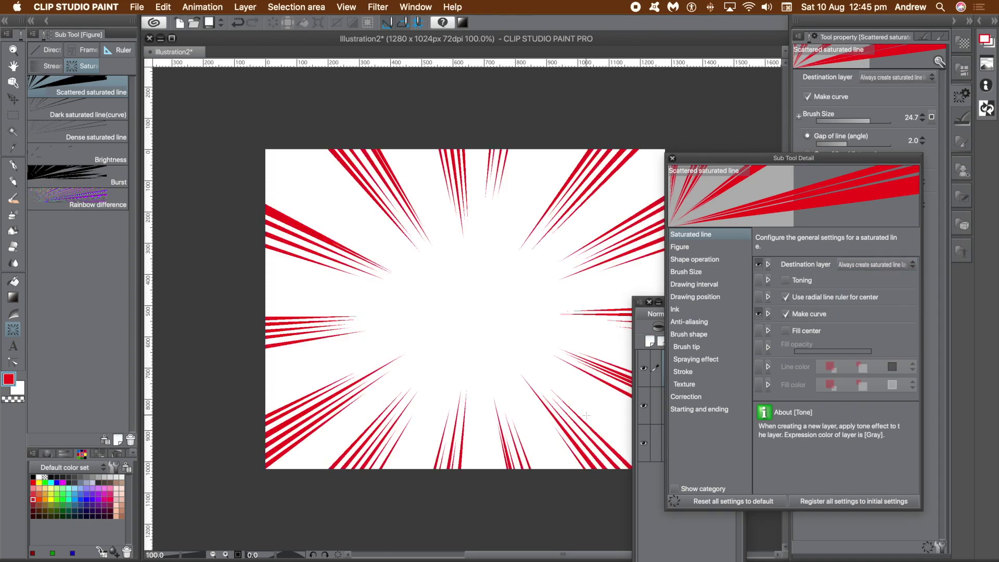
left_click(638, 324)
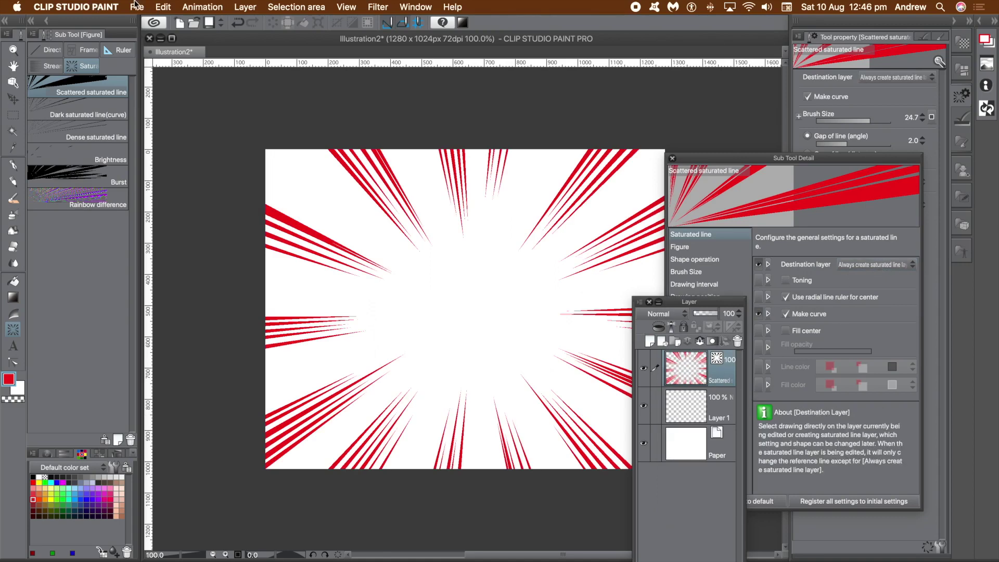
left_click(163, 7)
left_click(166, 21)
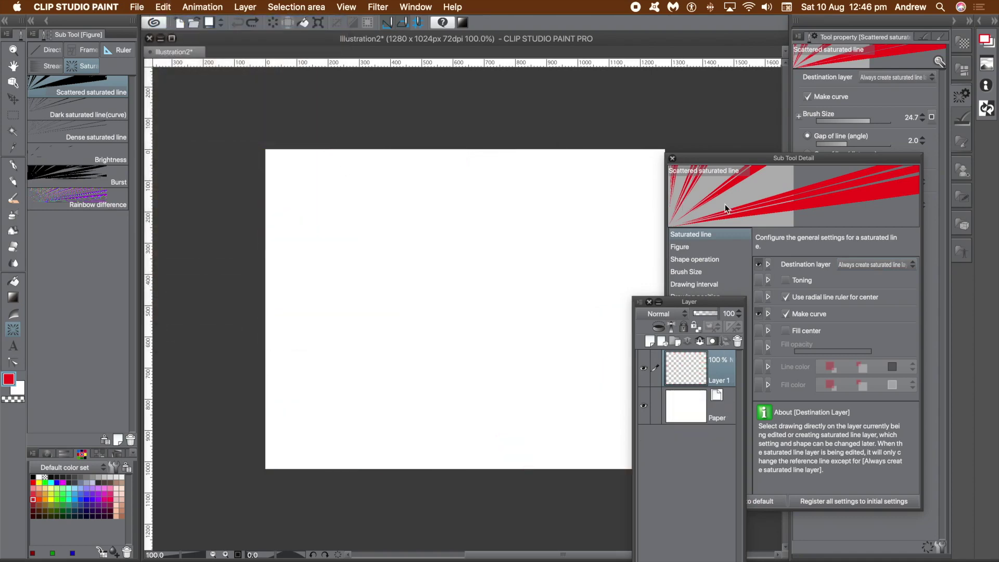
Draw a test red burst with the destination layer set to Draw on saturated line layer, check the layer list, and undo it
left_click(871, 264)
left_click(857, 302)
left_click_drag(457, 307, 528, 398)
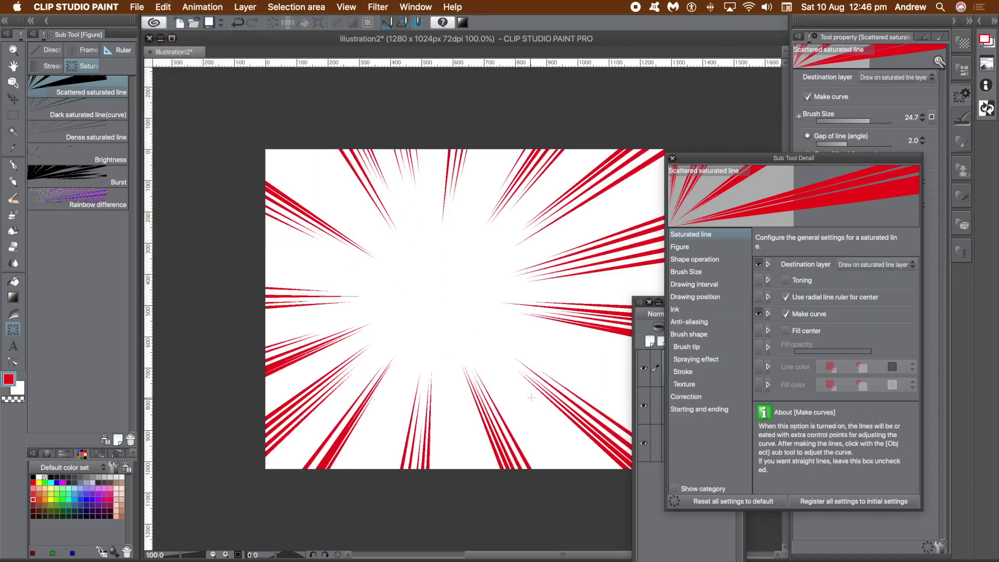
left_click(644, 314)
left_click(710, 305)
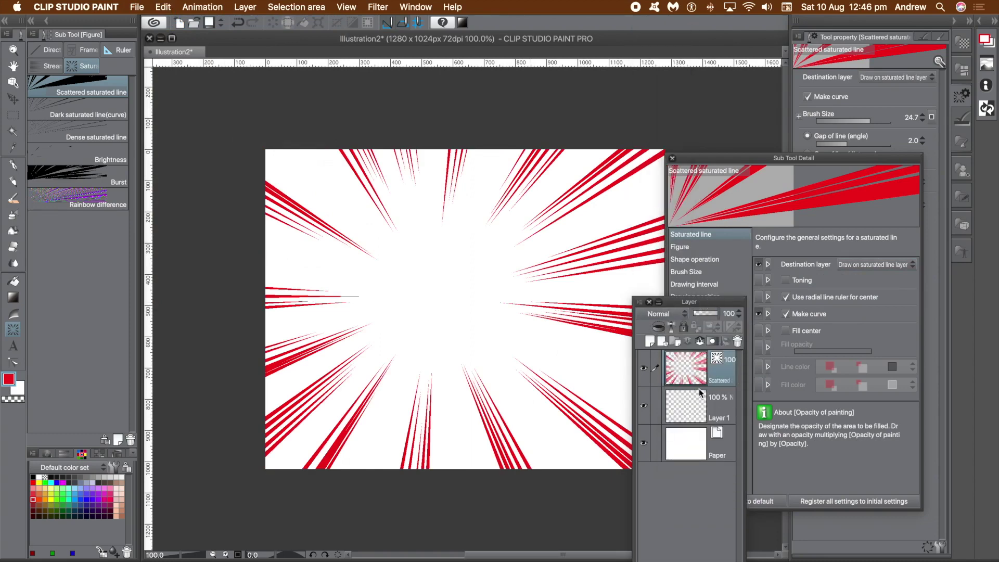
left_click(163, 6)
left_click(177, 19)
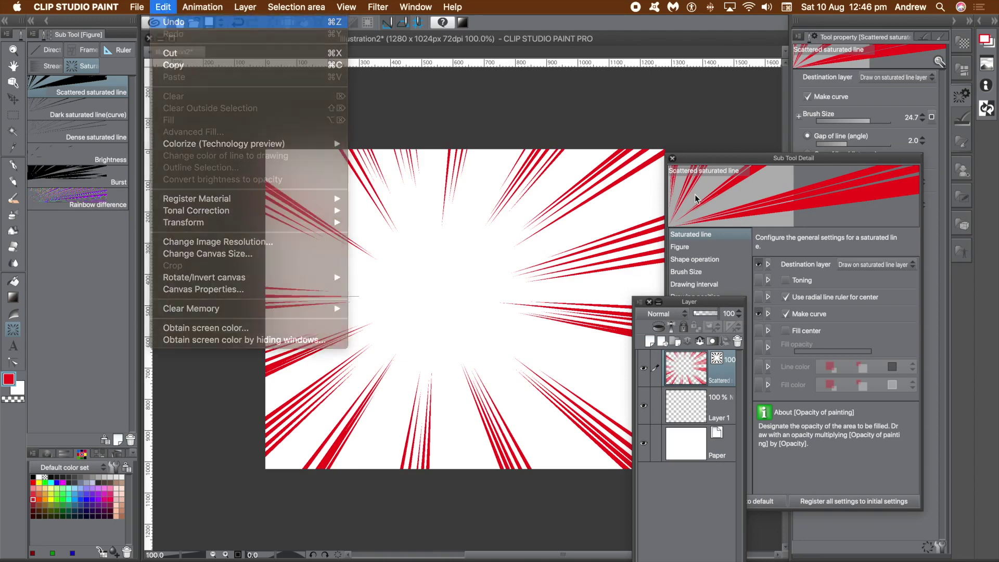
Set the destination layer to Always create saturated line layer and draw a red burst, then a dark navy burst, around the canvas centre
left_click(883, 264)
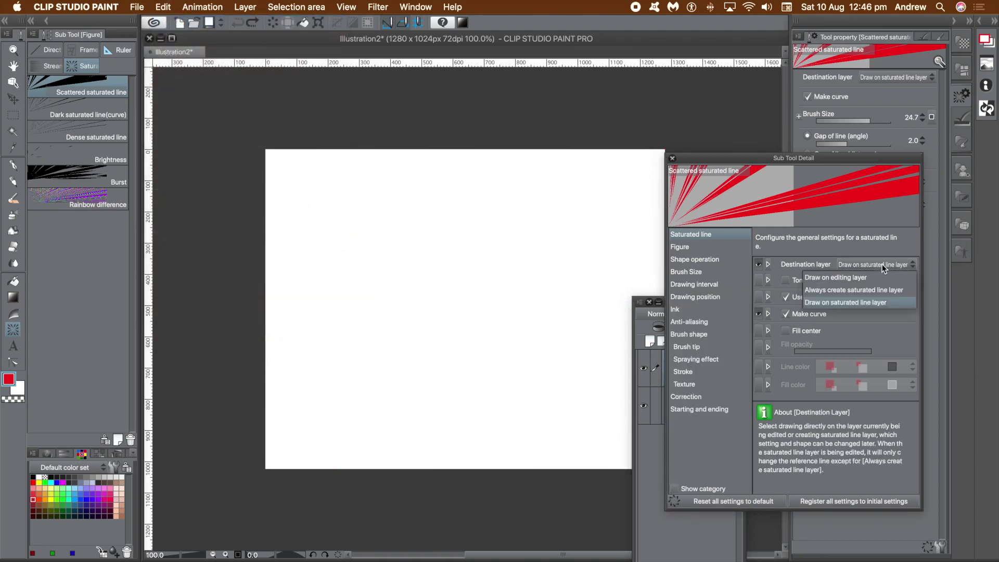
left_click(885, 292)
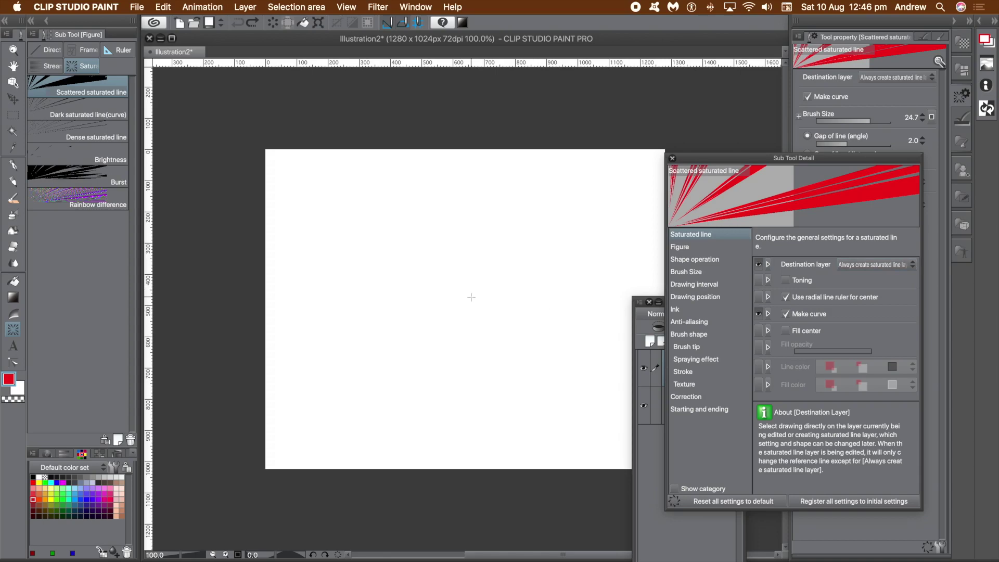
mouse_move(765, 301)
mouse_move(789, 284)
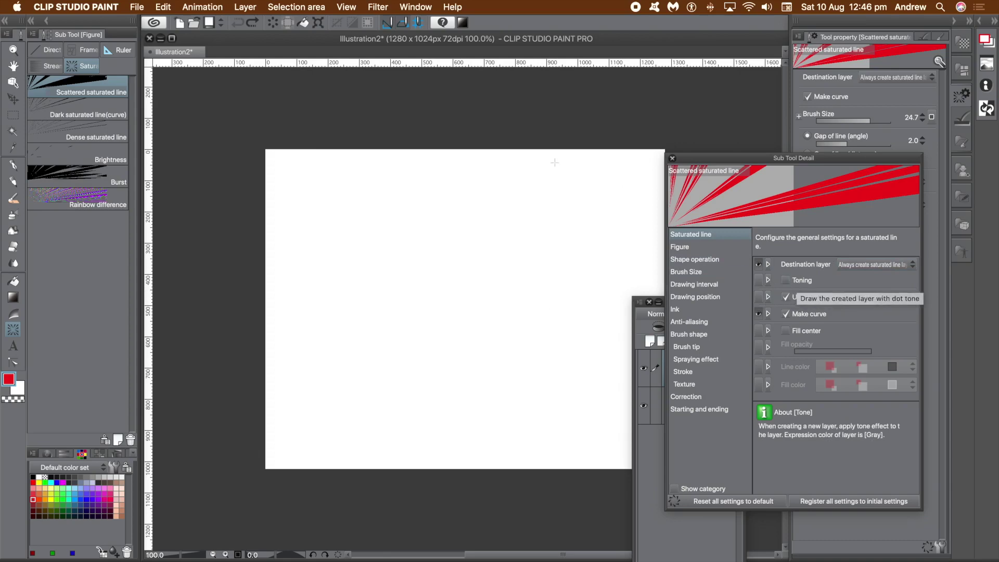
left_click_drag(460, 301, 569, 415)
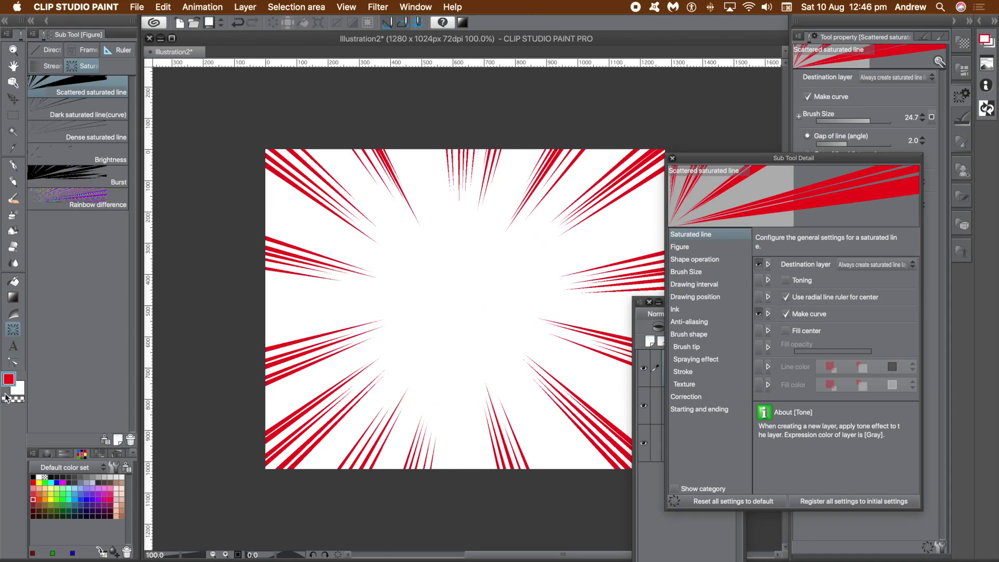
left_click(76, 515)
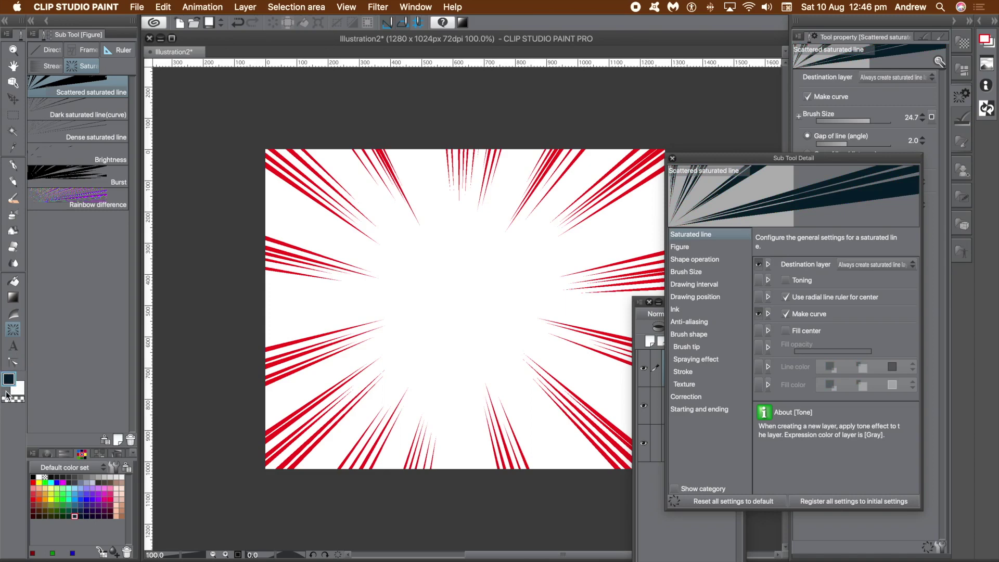
left_click_drag(469, 306, 585, 307)
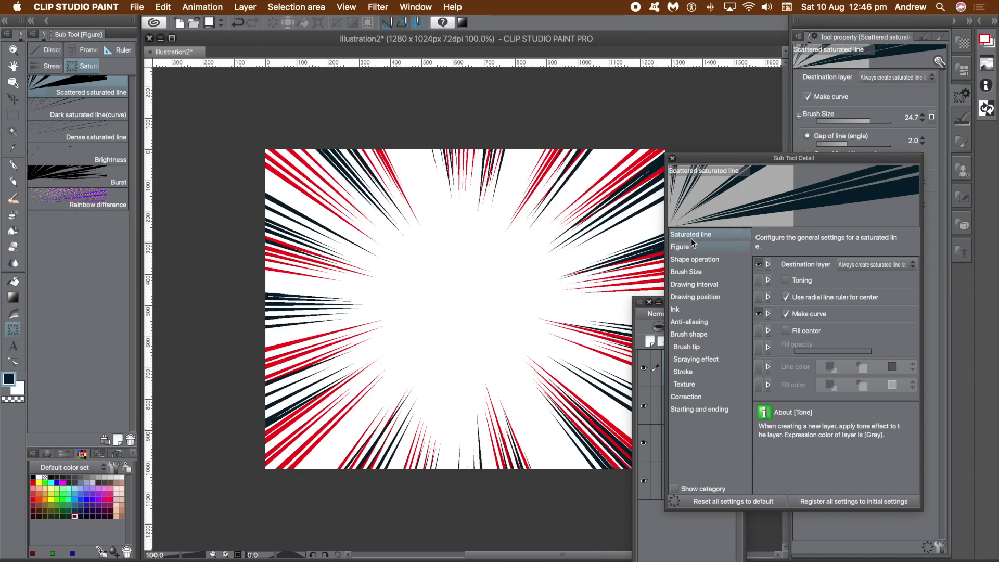
Move the Sub Tool Detail palette clear of the layers and toggle the dark navy burst layer's visibility off and on
left_click_drag(703, 164, 763, 160)
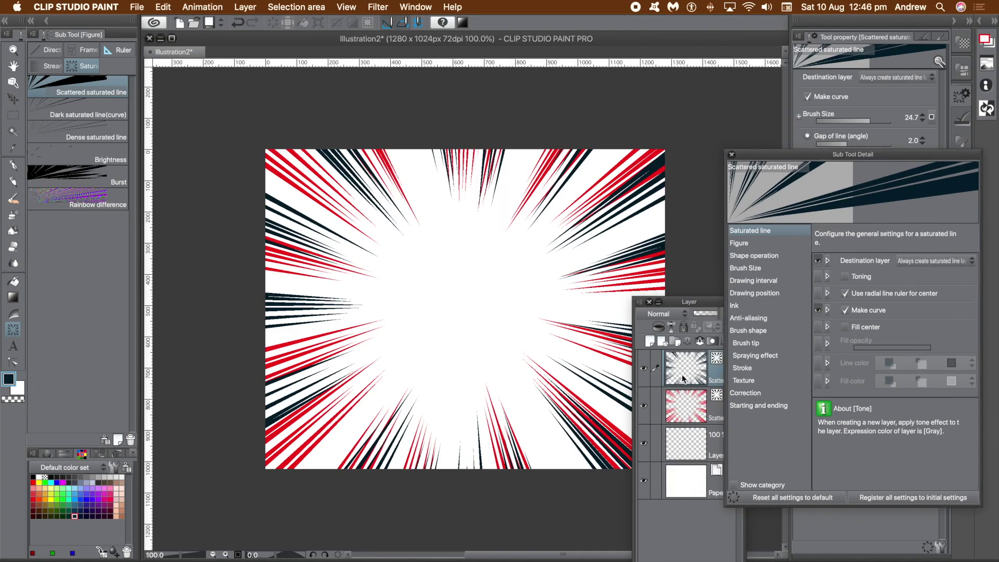
left_click(682, 374)
left_click(645, 369)
left_click(645, 369)
left_click(645, 368)
left_click(644, 369)
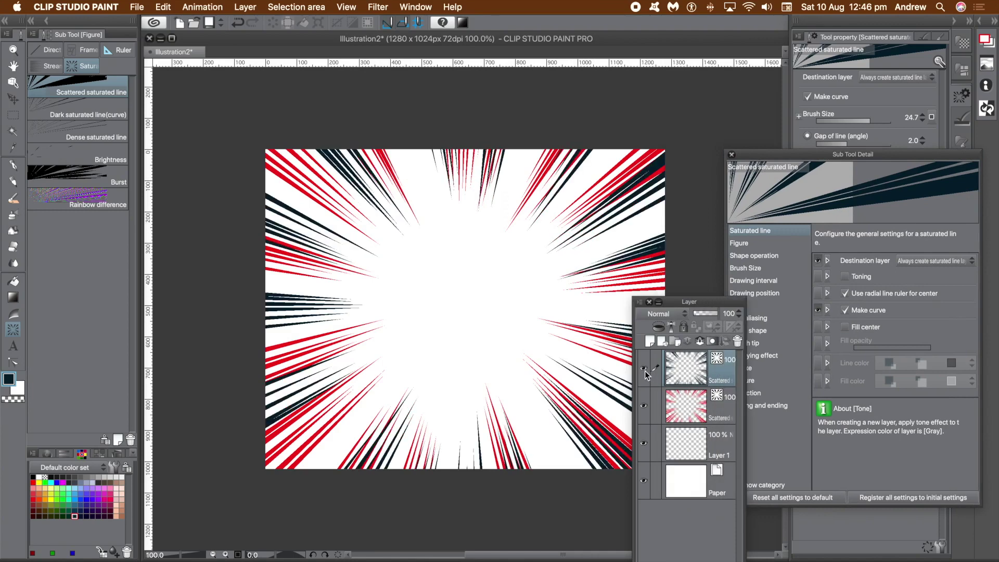
Try a blue burst with a smaller open centre over the existing ones and undo it
left_click(86, 499)
left_click_drag(460, 311, 538, 360)
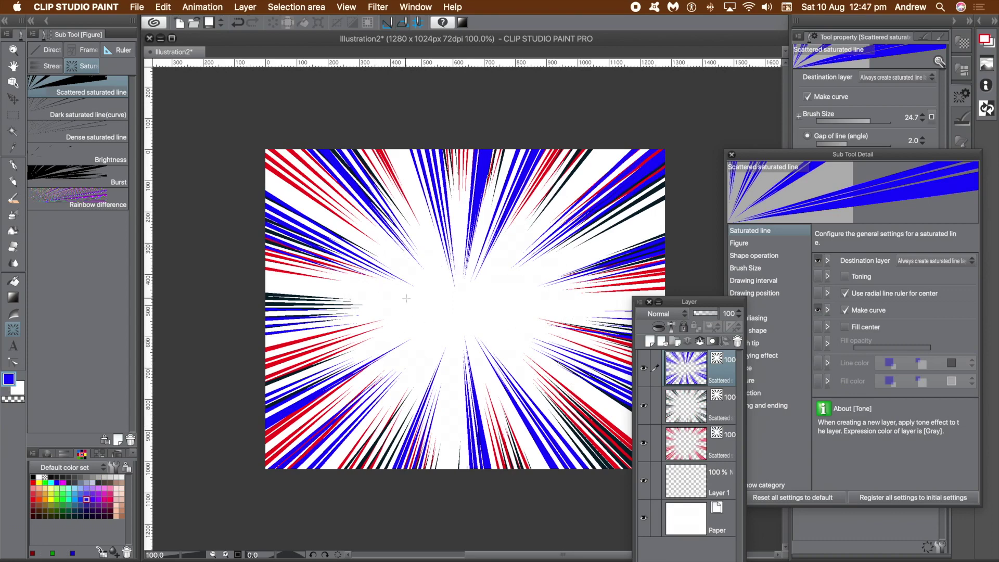
key("super+z")
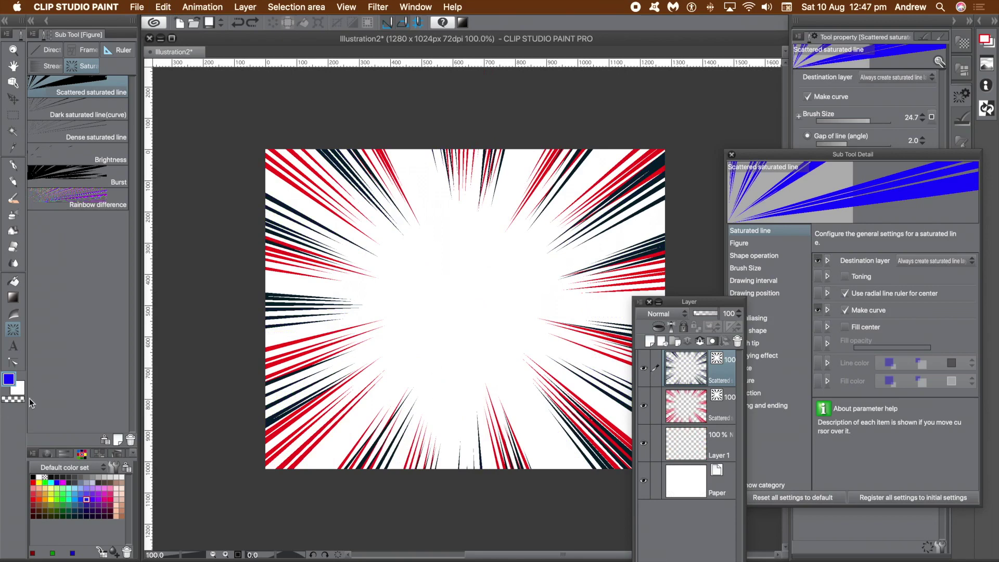
Draw an orange burst with a wide open centre over the others, discarding a first attempt whose lines meet near the middle
left_click(45, 499)
mouse_move(462, 265)
left_mouse_down()
mouse_move(473, 357)
mouse_move(482, 354)
left_mouse_up()
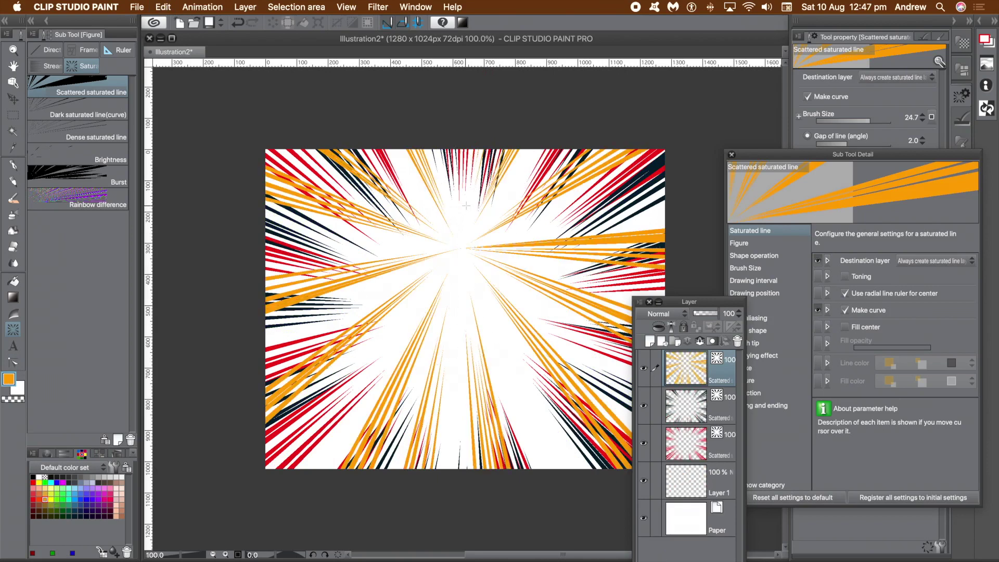
key("cmd+z")
mouse_move(464, 311)
left_mouse_down()
mouse_move(503, 339)
mouse_move(568, 420)
left_mouse_up()
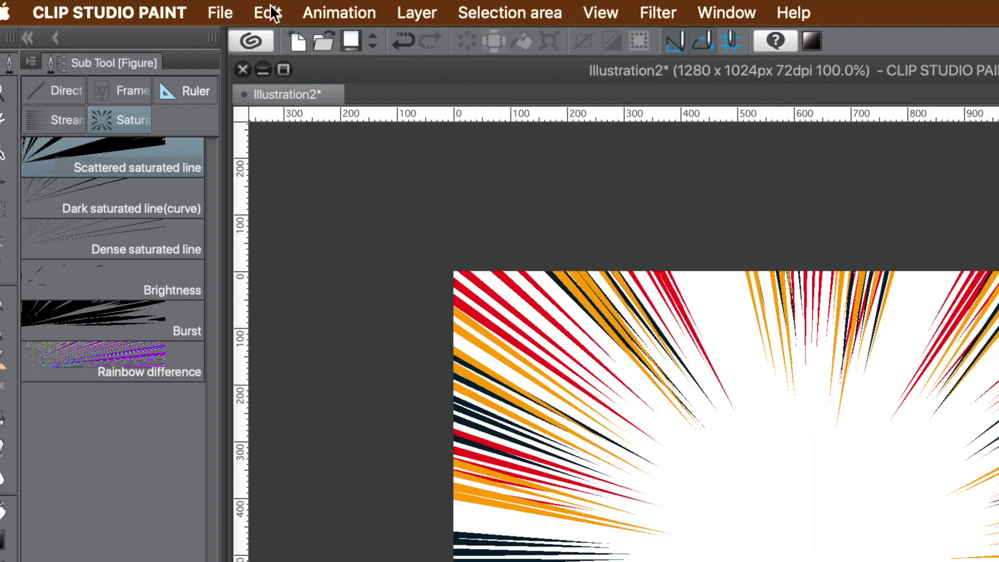
Check which editing commands the orange burst layer allows, and rasterize that layer
left_click(163, 6)
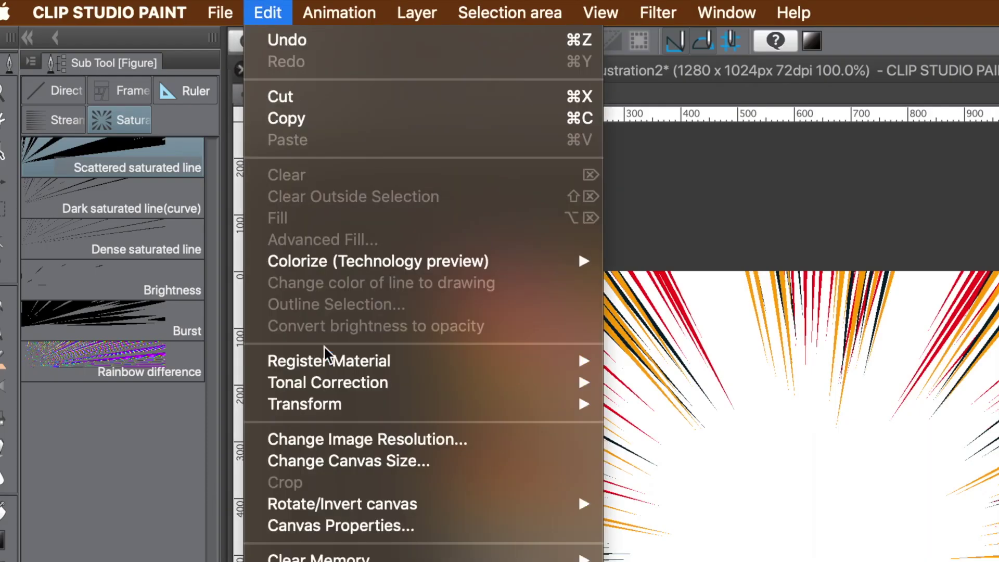
mouse_move(346, 411)
mouse_move(414, 17)
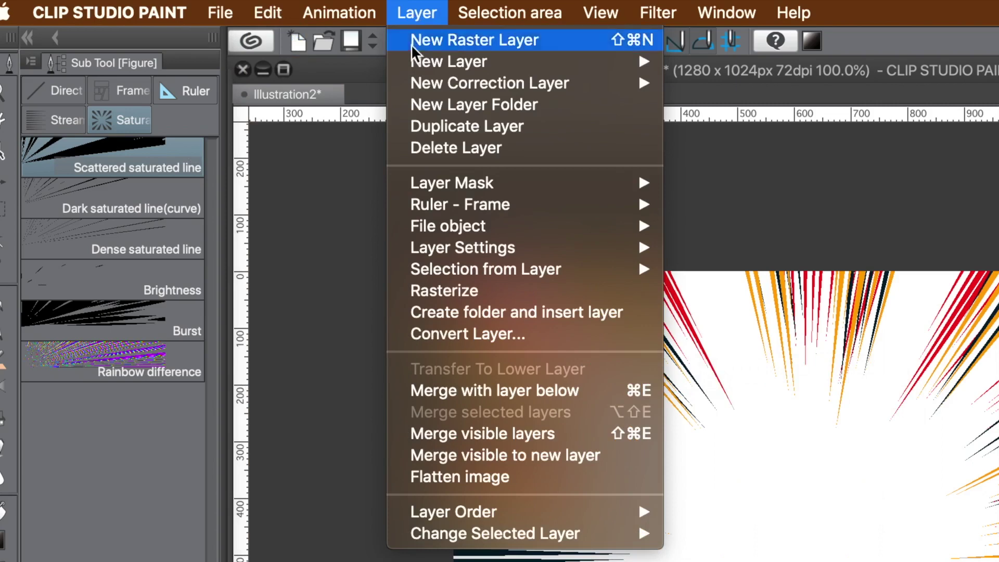
left_click(455, 292)
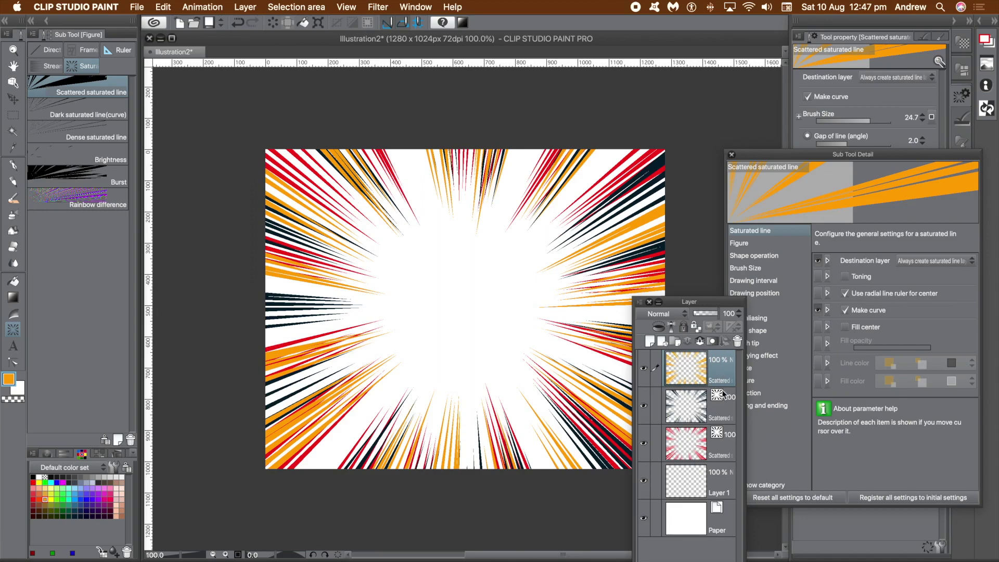
Free-transform the rasterized orange burst, pulling its upper-left corner outward and its left edge inward, and apply the distortion
left_click(163, 7)
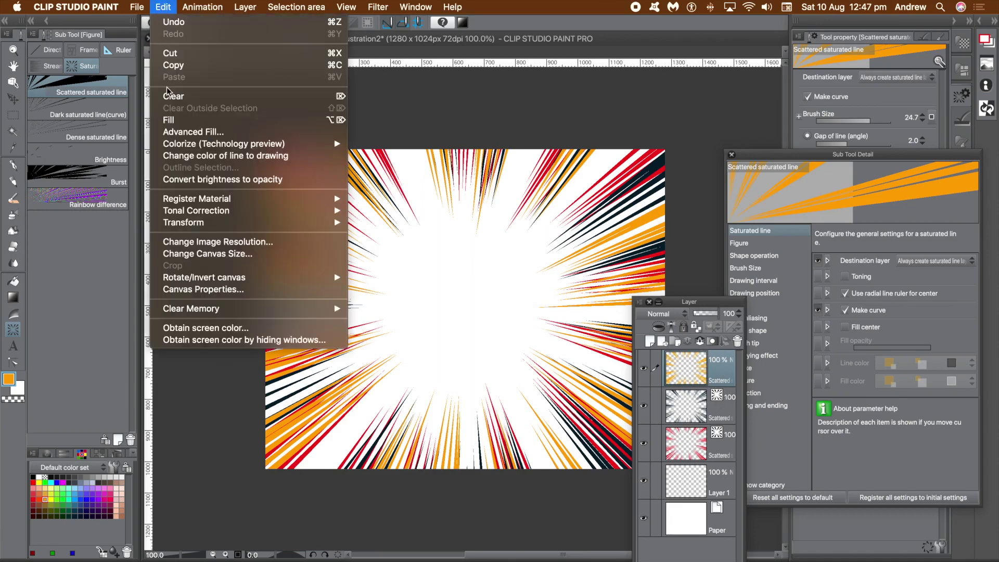
mouse_move(182, 228)
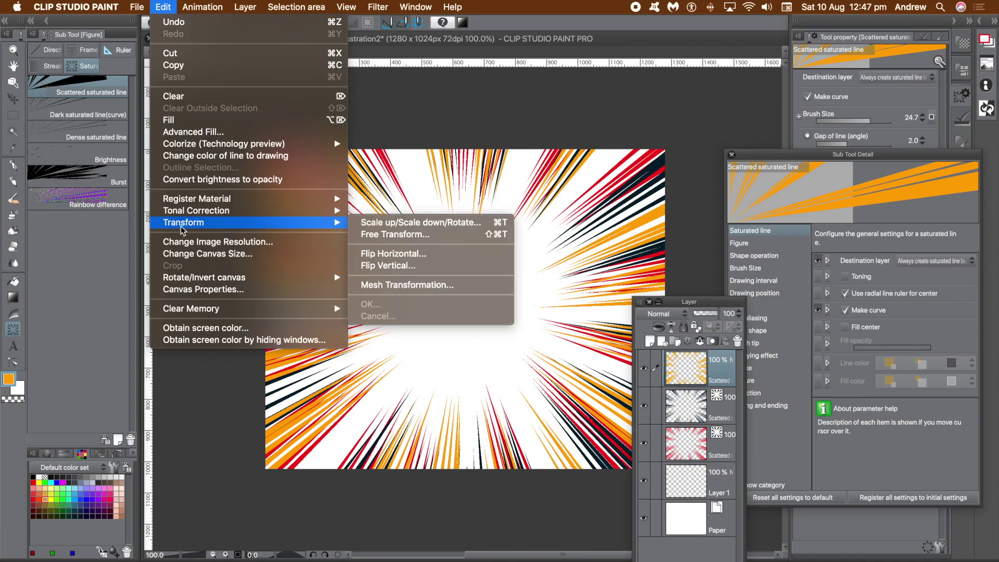
left_click(403, 236)
left_click_drag(265, 150, 195, 100)
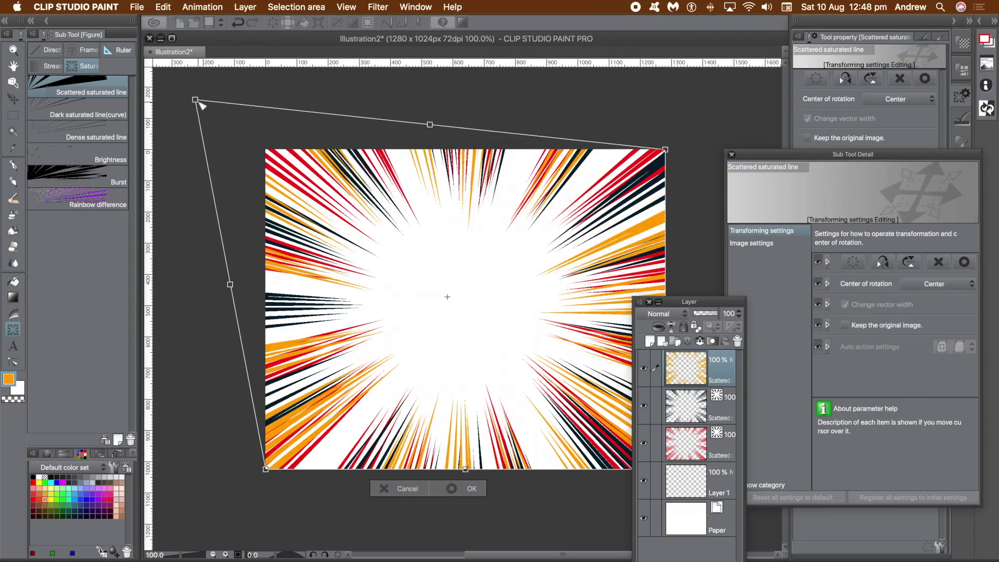
left_click_drag(231, 284, 355, 282)
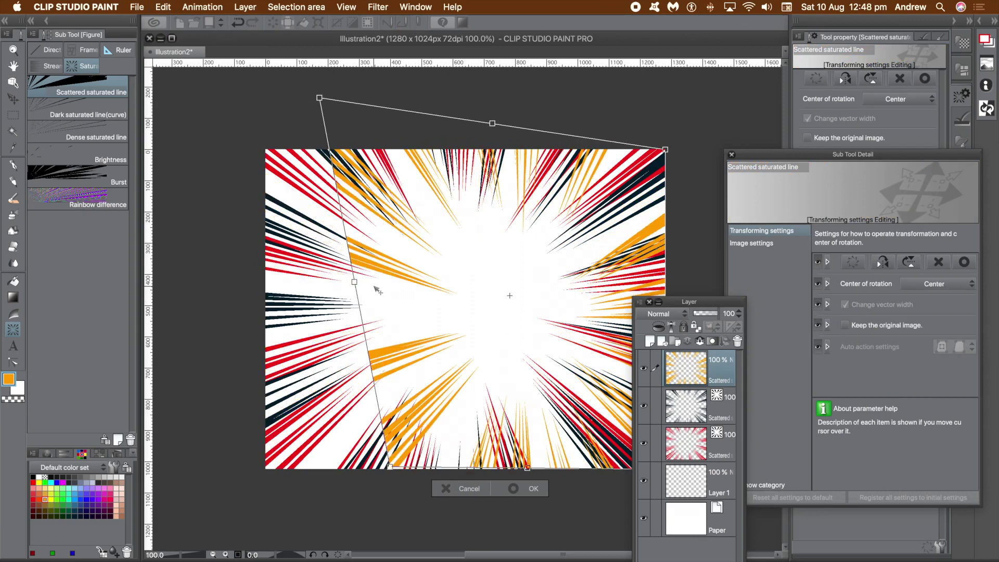
key("Return")
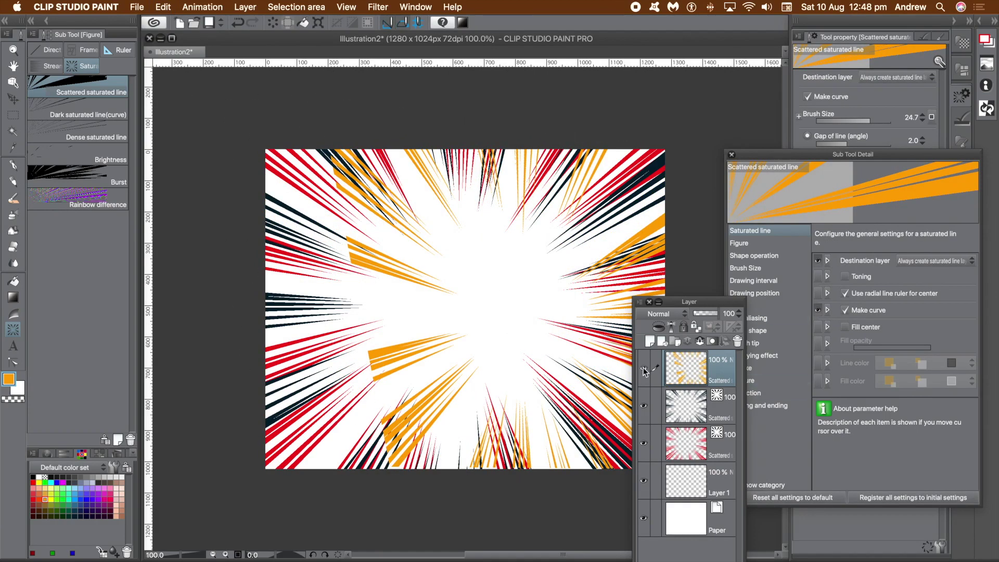
Delete the transformed orange burst layer and bring the Sub Tool Detail palette in front of the layers
left_click(739, 346)
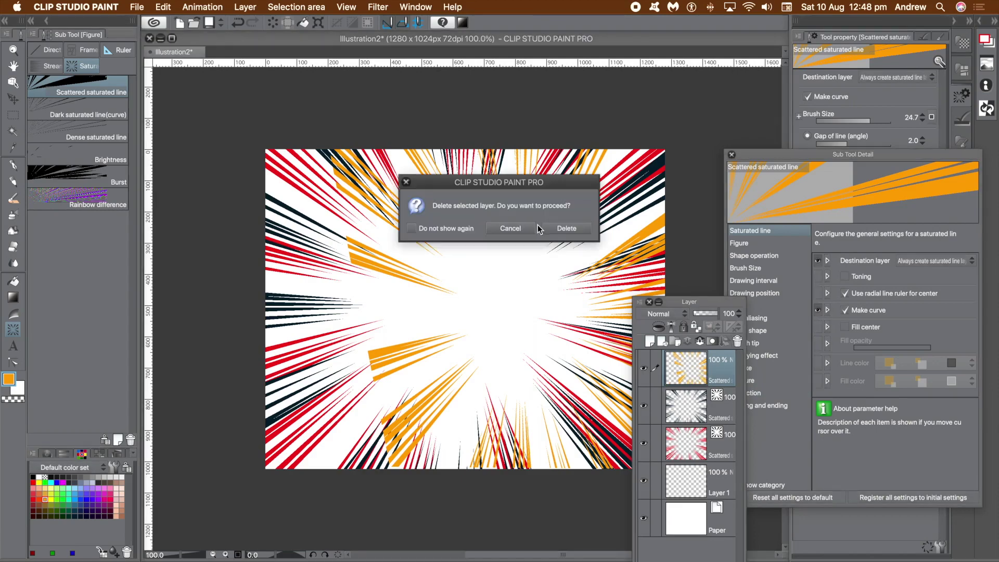
left_click(566, 229)
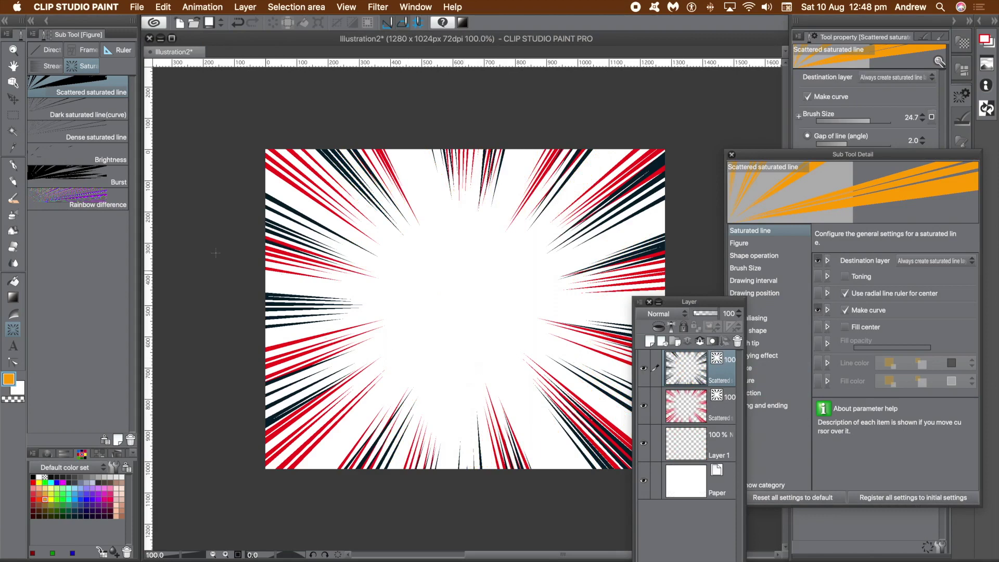
left_click(777, 155)
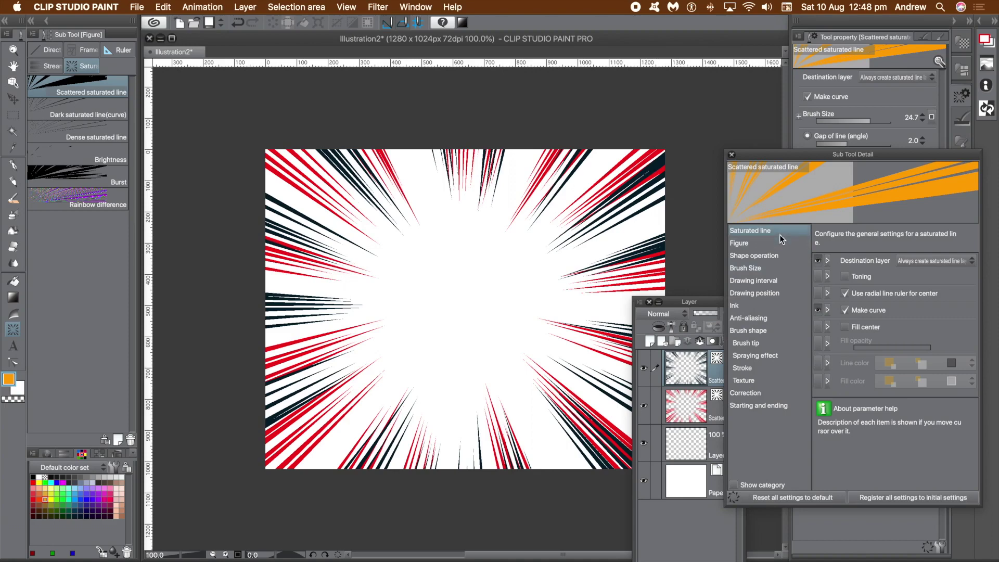
Compare the settings of the Dark, Dense, Brightness and Burst saturated line sub tools with Scattered saturated line, ending on the latter
left_click(80, 111)
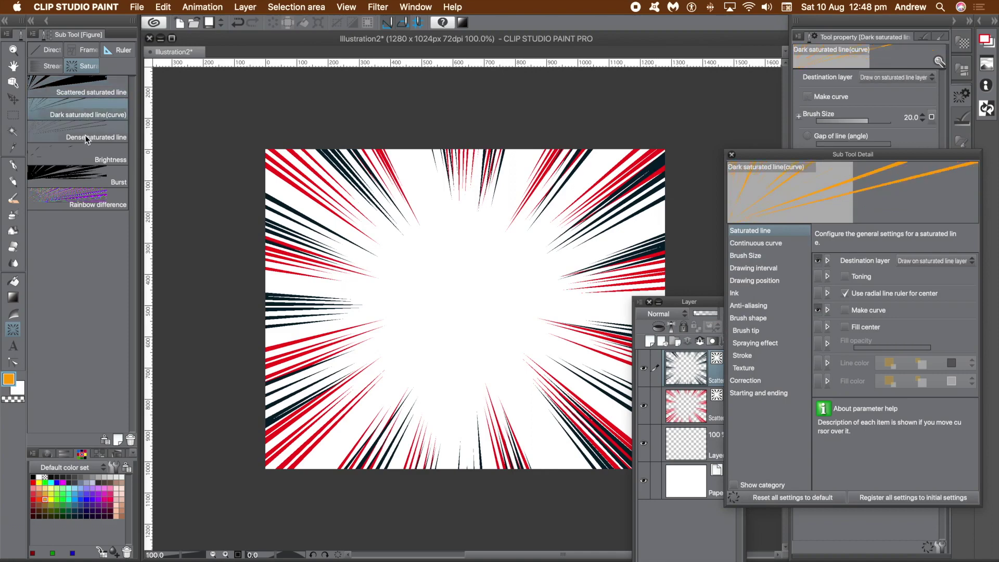
left_click(89, 97)
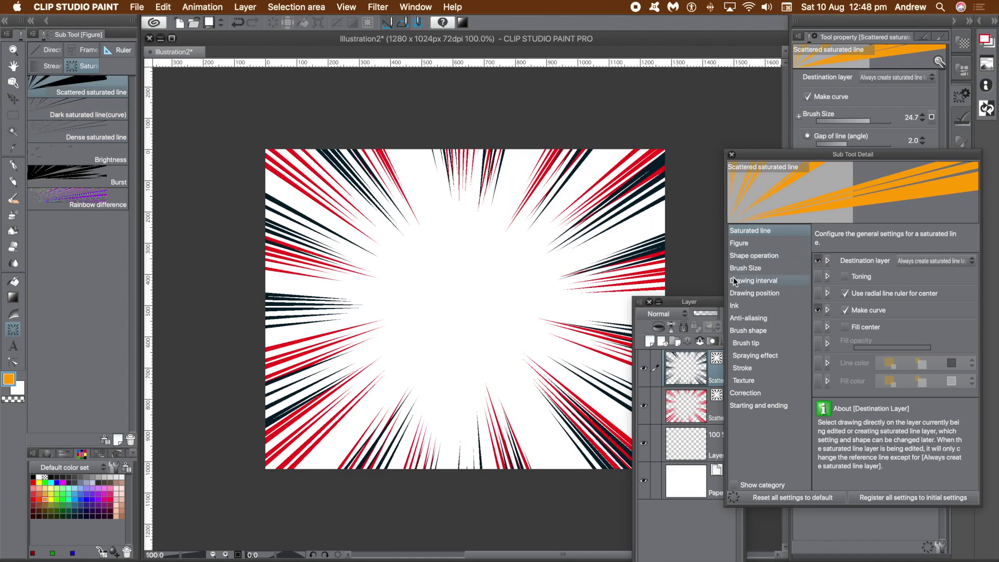
left_click(102, 112)
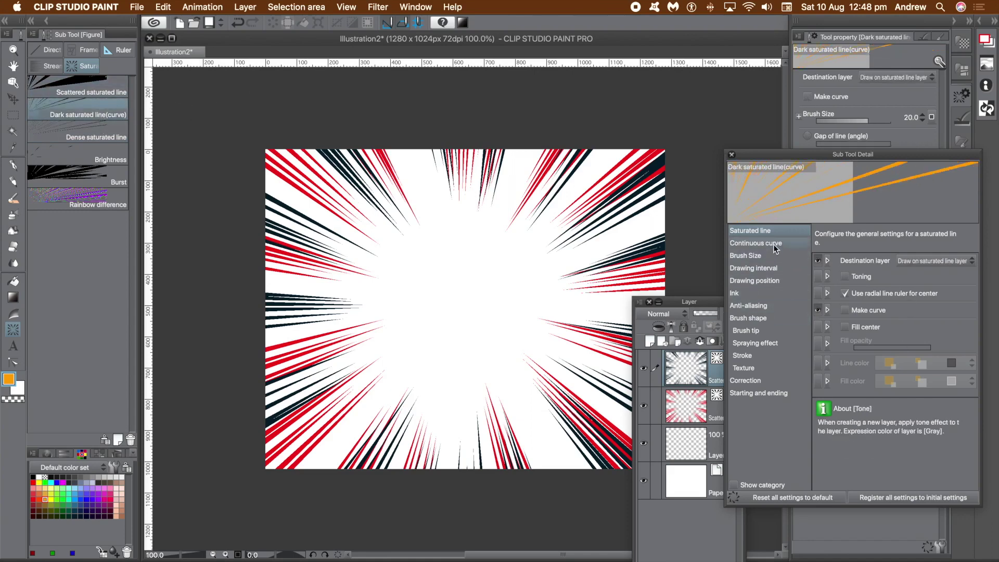
left_click(94, 93)
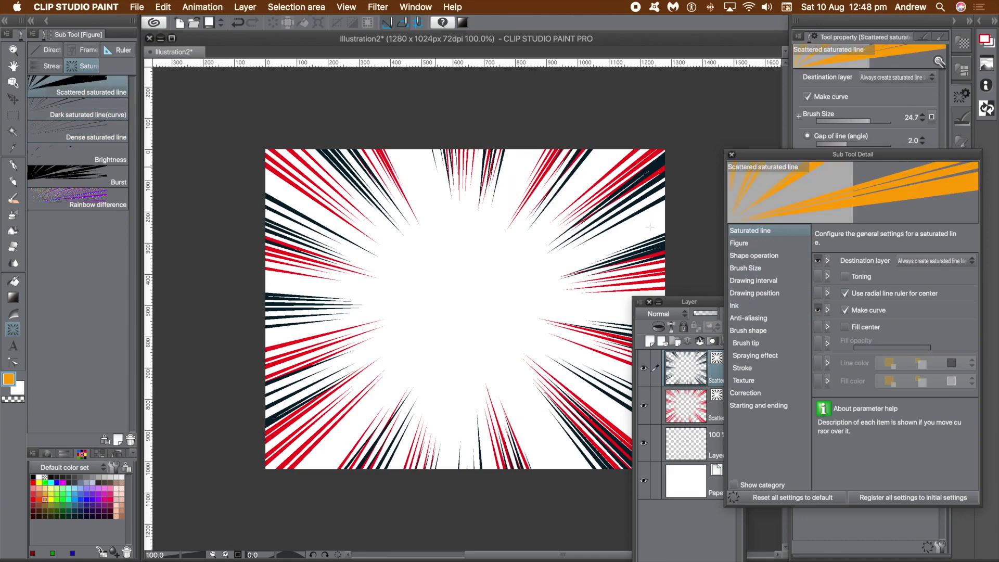
left_click(92, 133)
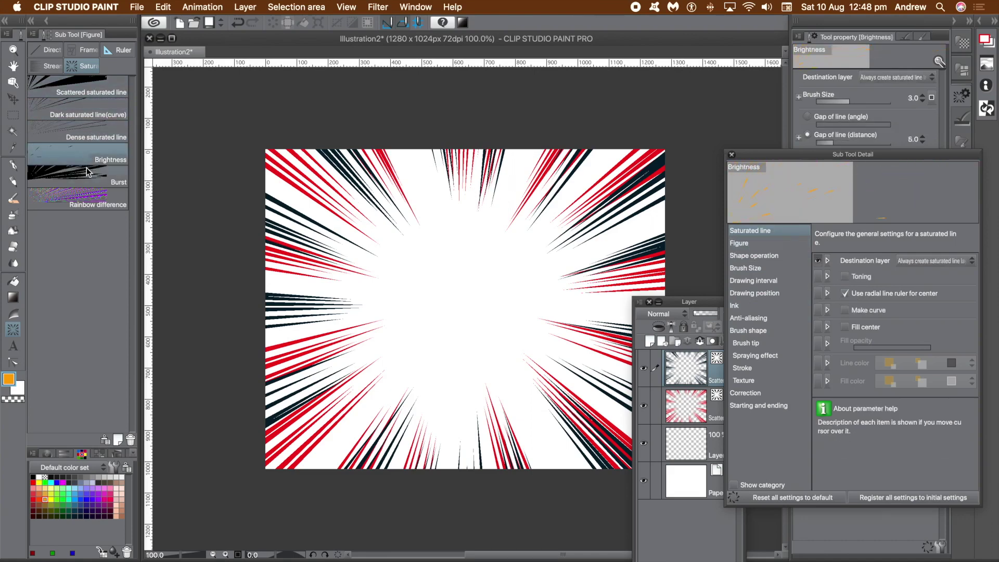
left_click(87, 173)
left_click(92, 154)
left_click(95, 133)
left_click(100, 91)
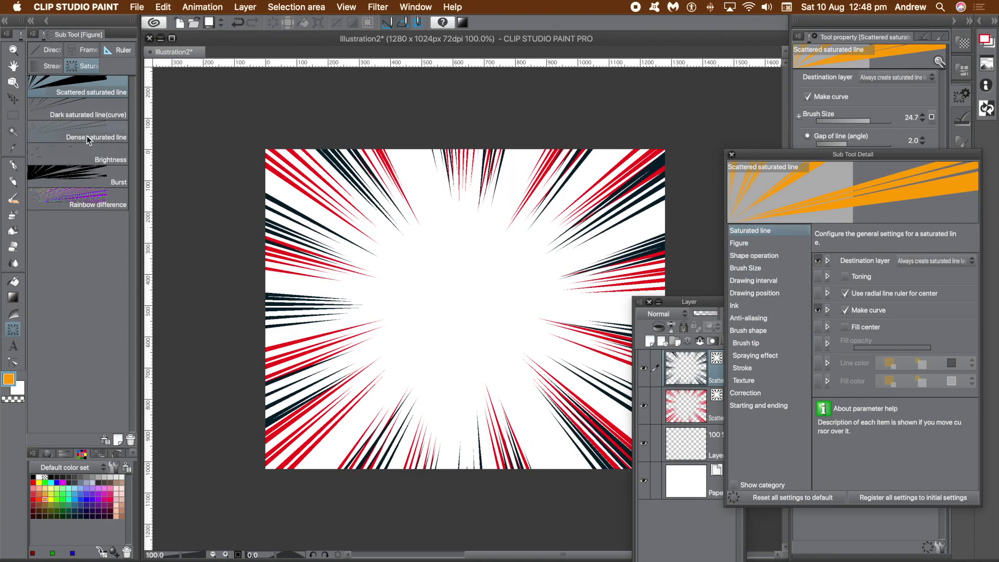
Set the Scattered saturated line figure to Rectangle and draw an orange burst around an open centre over the others
left_click(751, 247)
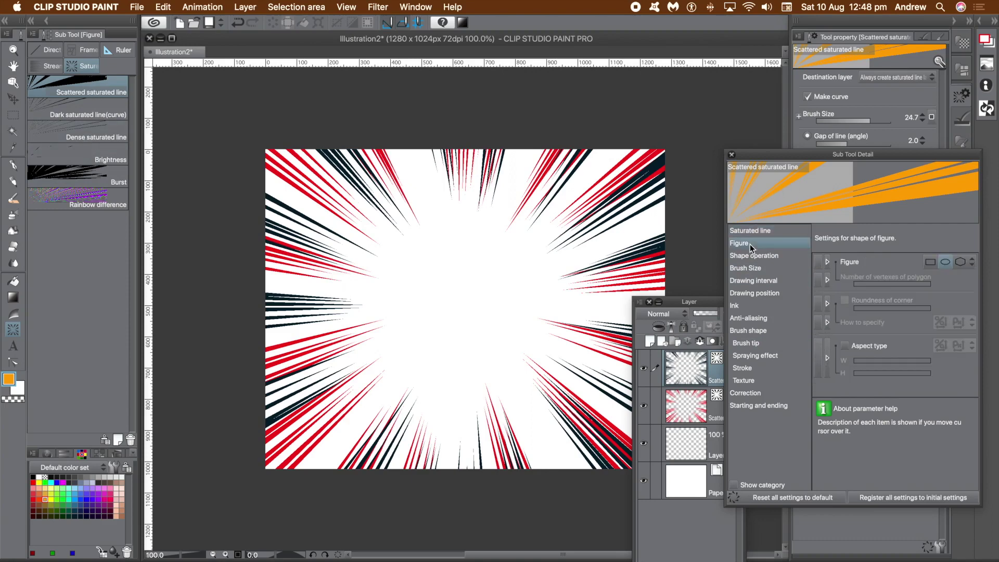
left_click(931, 262)
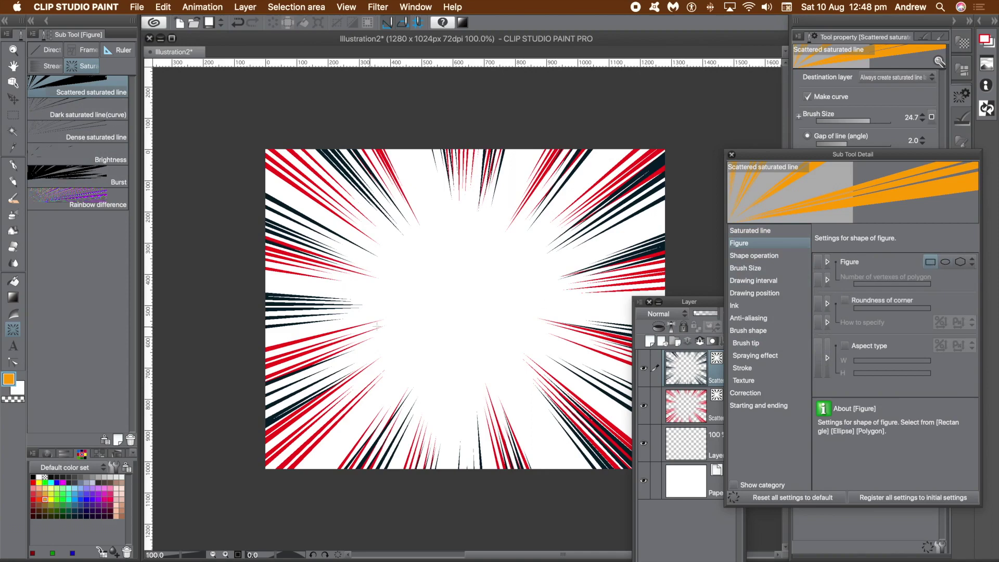
left_click_drag(463, 306, 539, 369)
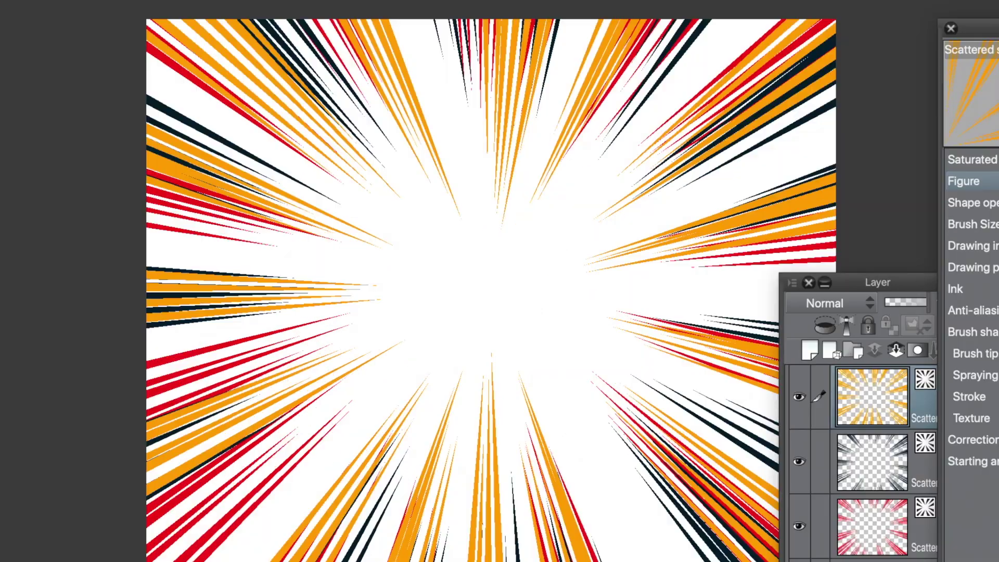
Show the orange burst's reference shape and pull its four corners inward to shrink the open centre
key("o")
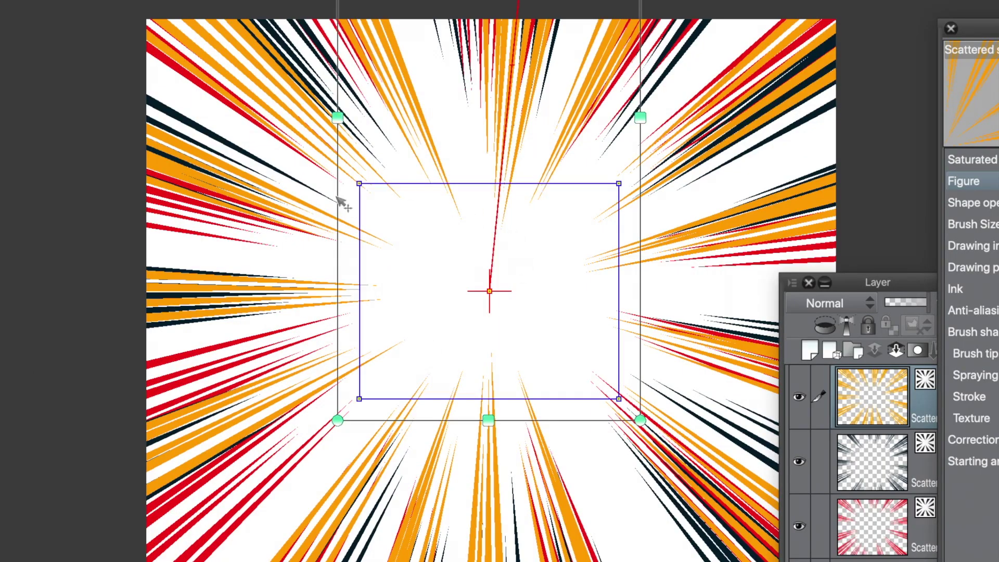
left_click_drag(359, 183, 471, 238)
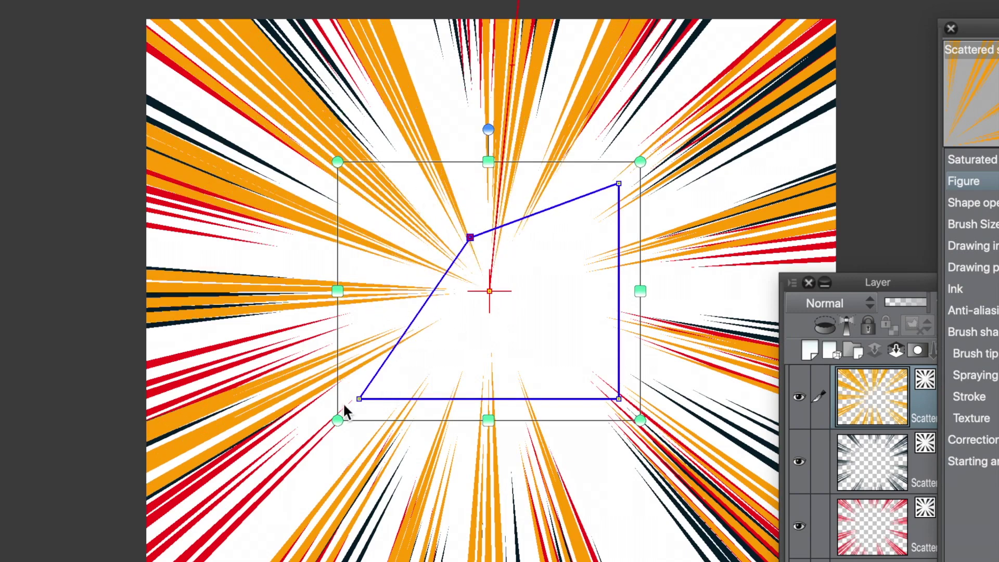
left_click_drag(359, 399, 479, 311)
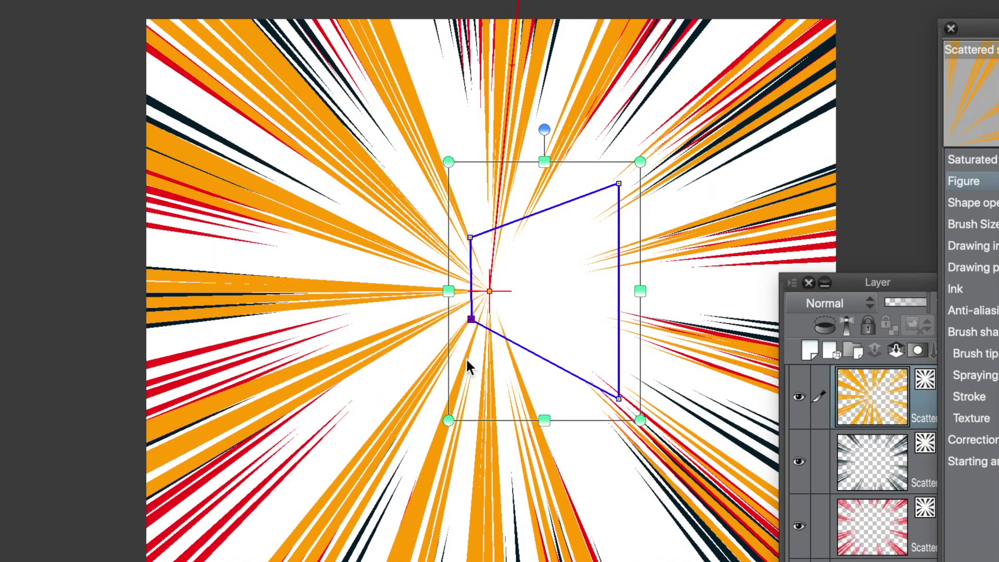
left_click_drag(619, 398, 528, 308)
left_click_drag(619, 183, 523, 236)
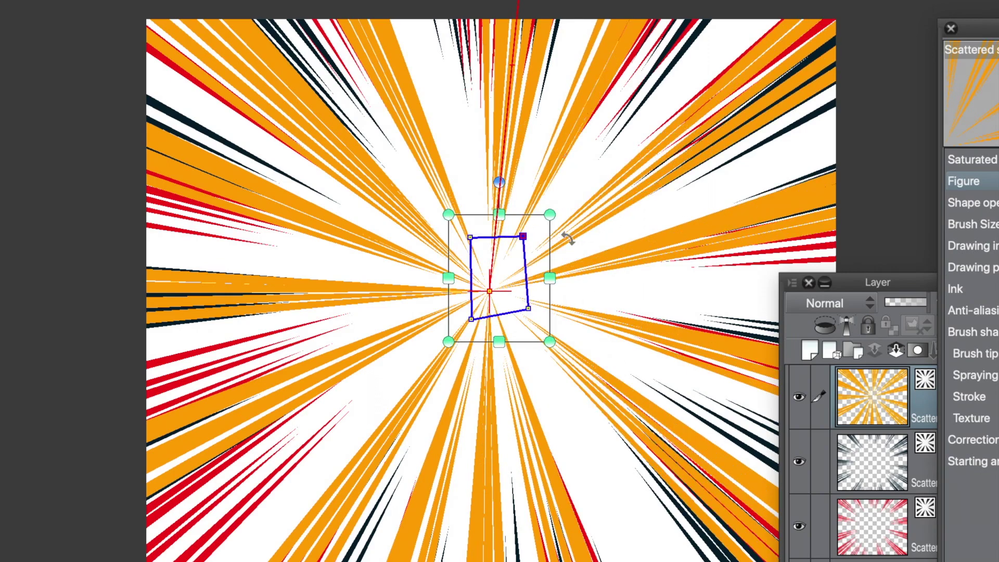
Experiment with the orange burst's upper-left reference corner and convergence point, leaving both near the middle of the canvas
left_click_drag(471, 238, 242, 43)
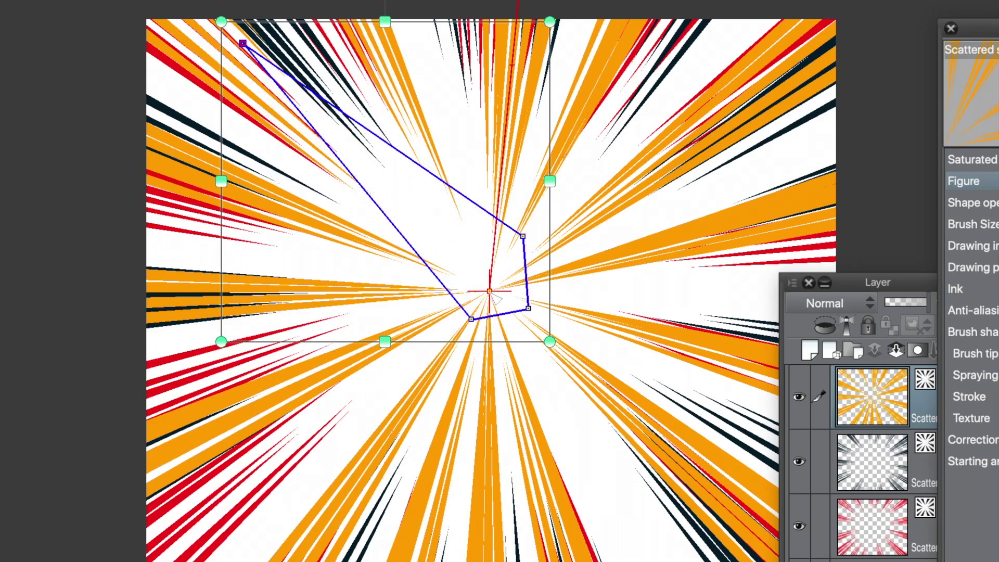
left_click_drag(489, 291, 248, 276)
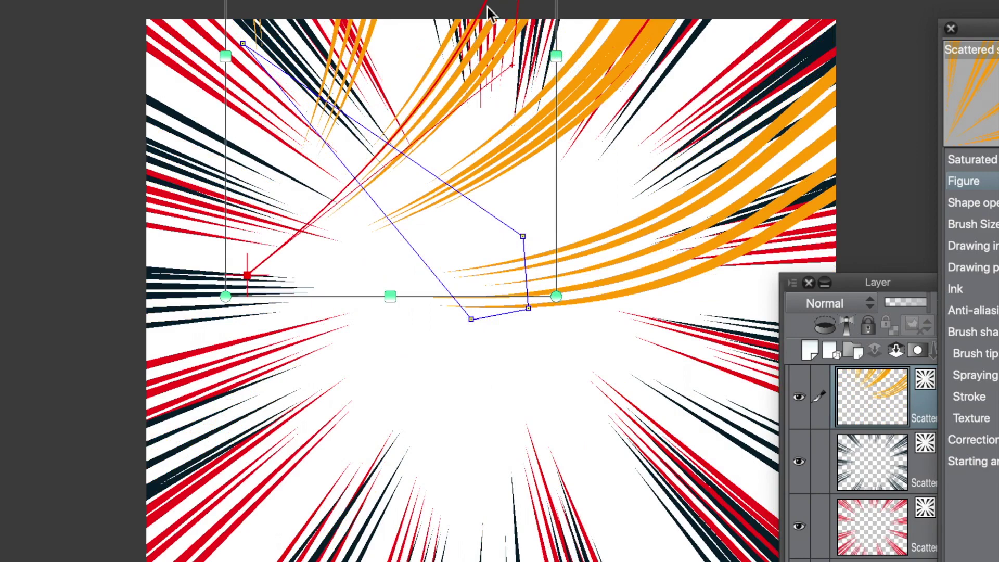
left_click_drag(250, 279, 331, 263)
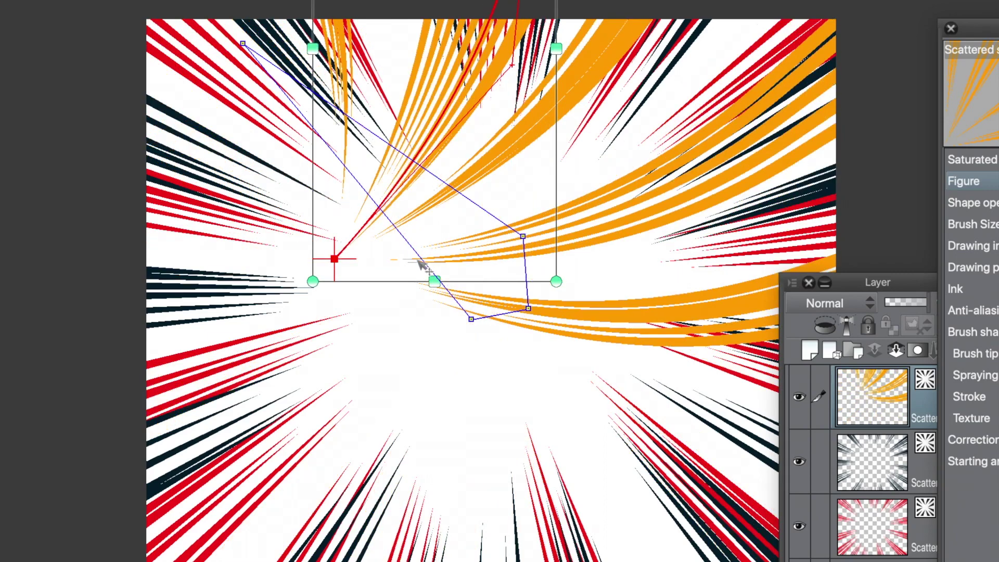
left_click_drag(334, 258, 483, 278)
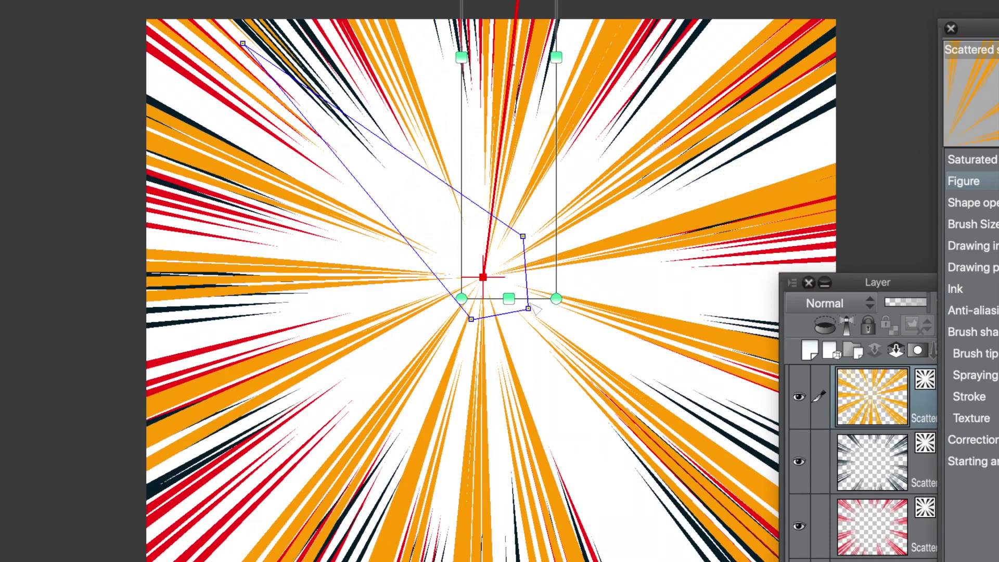
left_click_drag(243, 44, 463, 234)
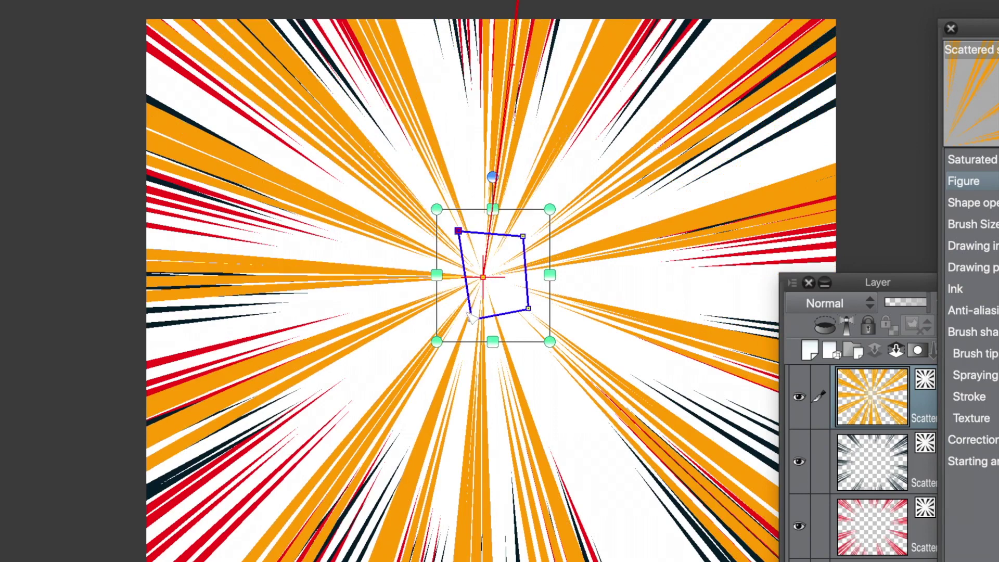
key("Return")
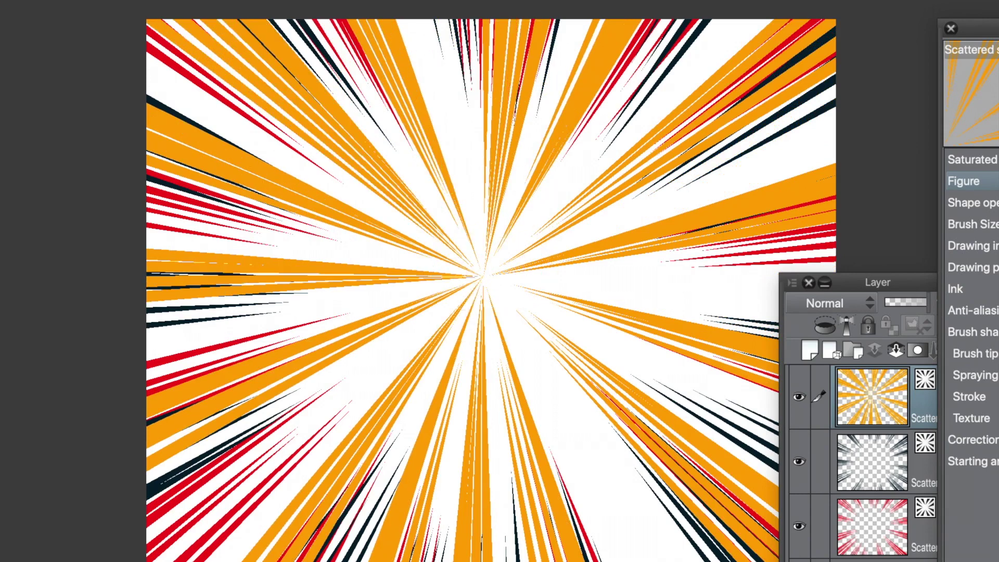
Switch the figure back to Ellipse and draw a black burst with an open centre over the other bursts
left_click(946, 262)
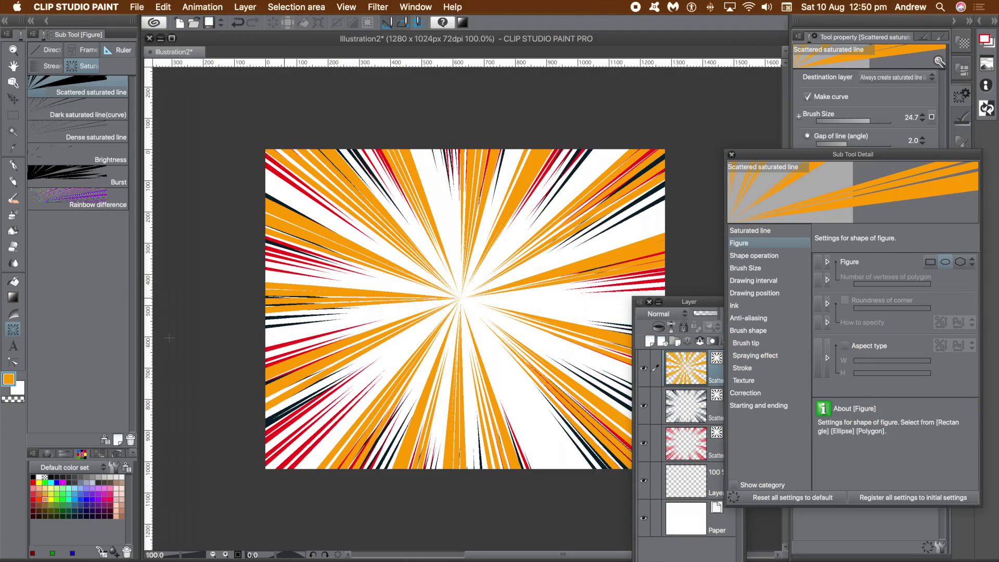
left_click(33, 477)
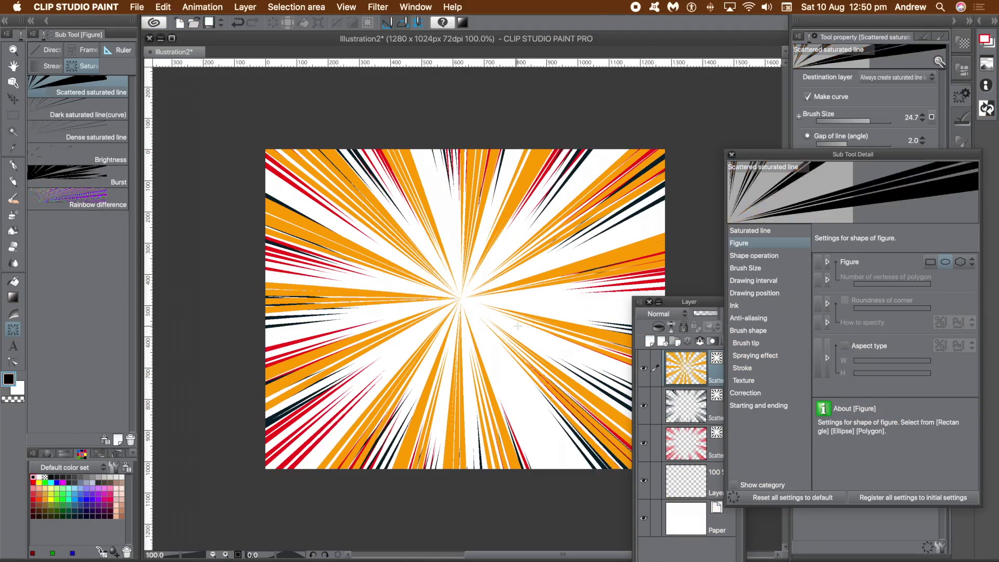
left_click_drag(447, 292, 528, 379)
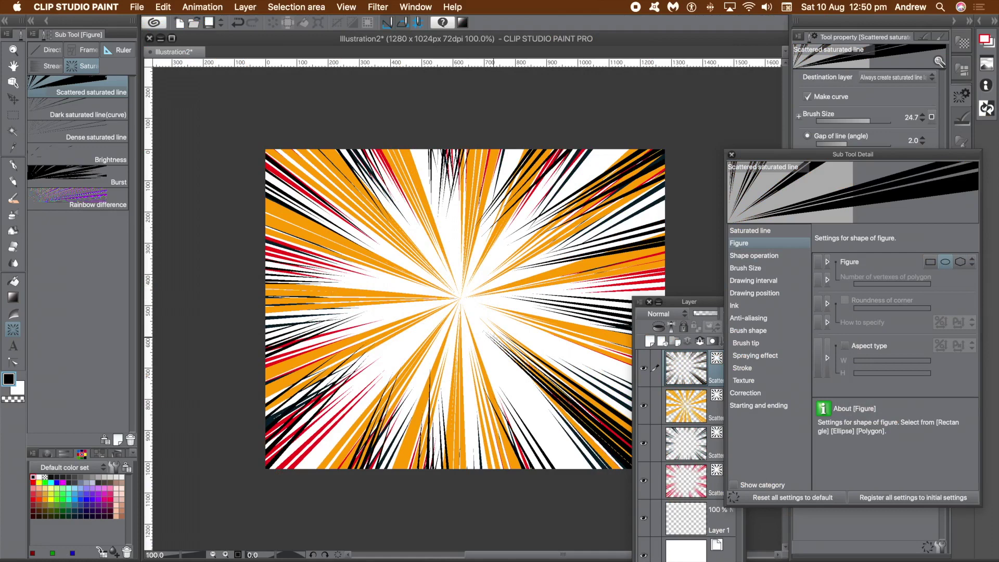
Flatten the image into one layer and clear its contents to leave the canvas transparent
left_click(251, 8)
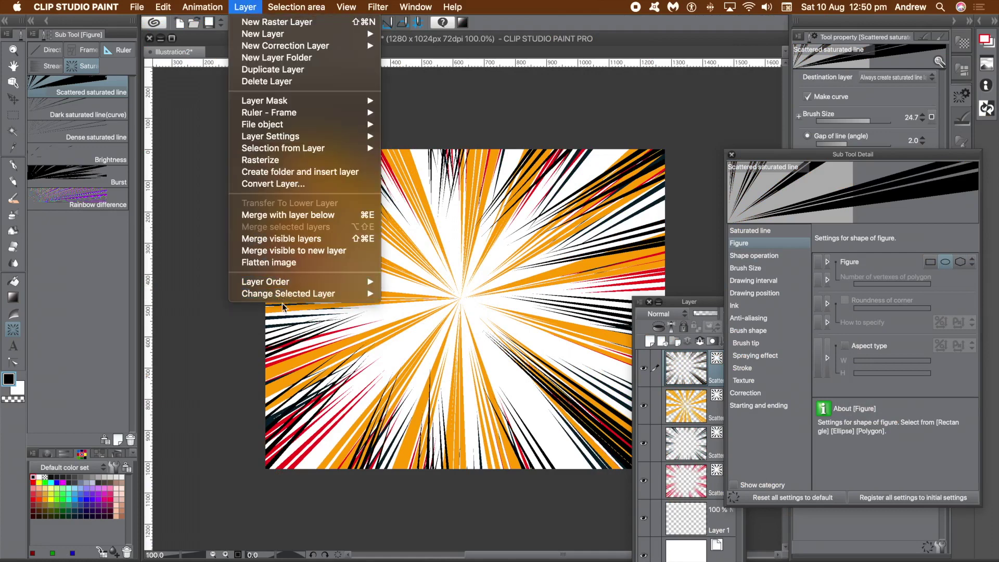
left_click(292, 266)
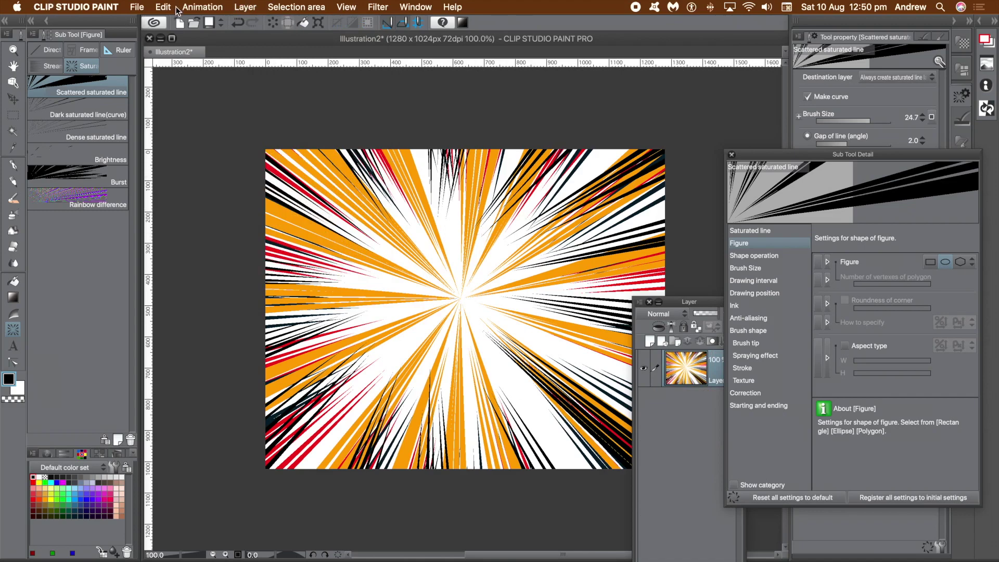
left_click(171, 7)
left_click(178, 95)
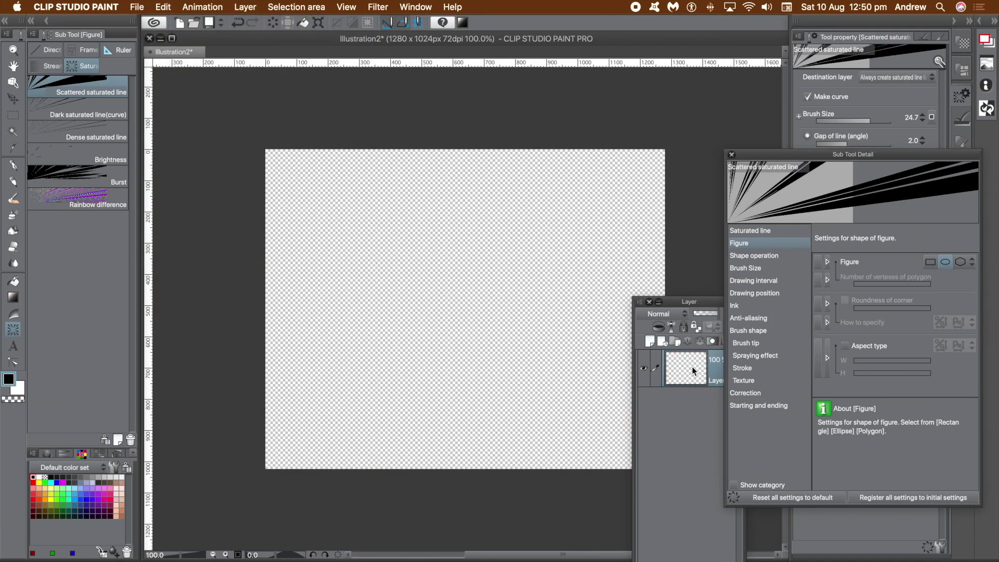
Draw a black scattered saturated line burst with a circular open centre and check the available Figure shapes, keeping Ellipse
left_click_drag(473, 306, 361, 193)
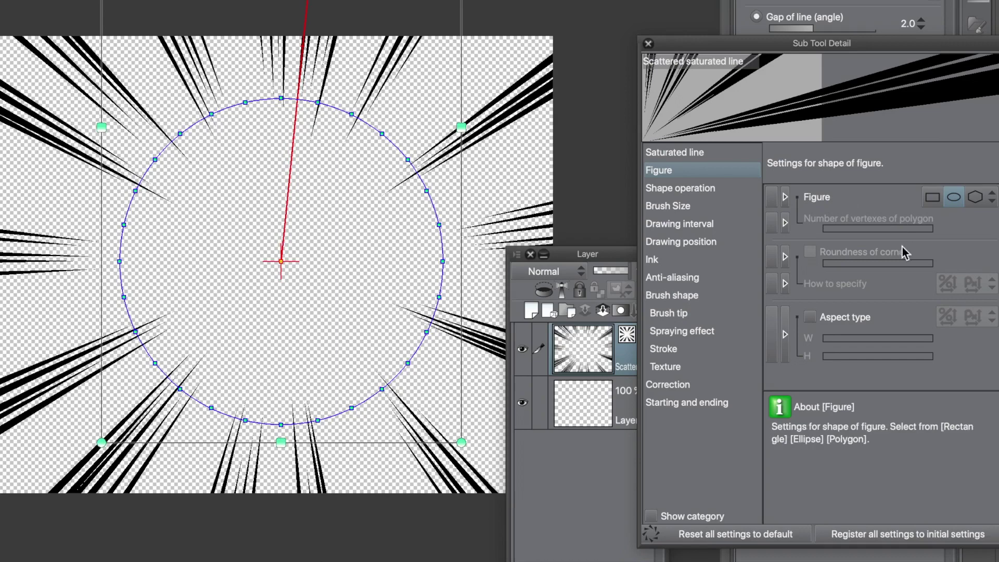
left_click(992, 201)
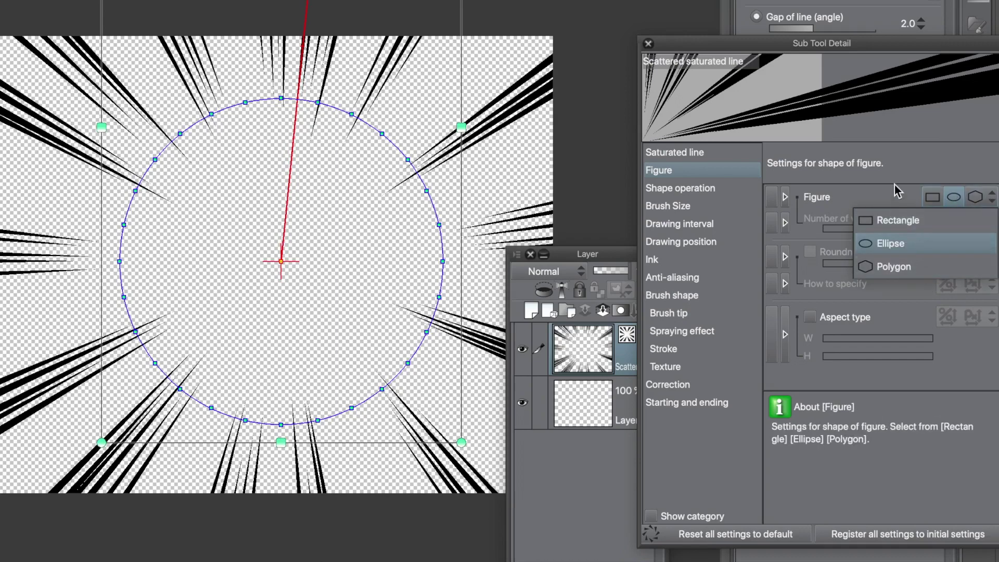
left_click(916, 172)
Pull the burst's top, left, bottom and right reference points inward almost to the convergence point, forming a four-lobed opening
left_click_drag(281, 99, 280, 240)
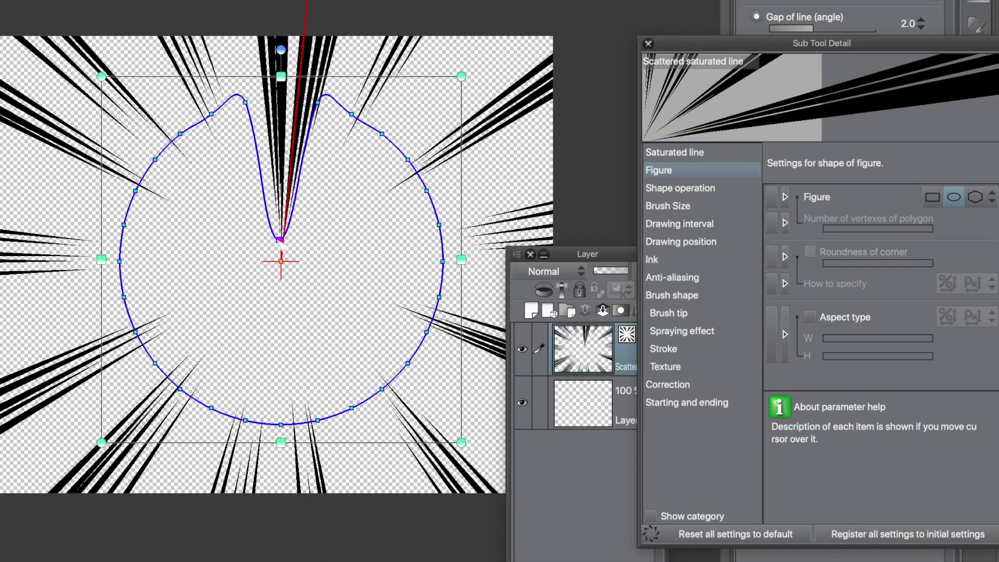
left_click_drag(120, 261, 248, 260)
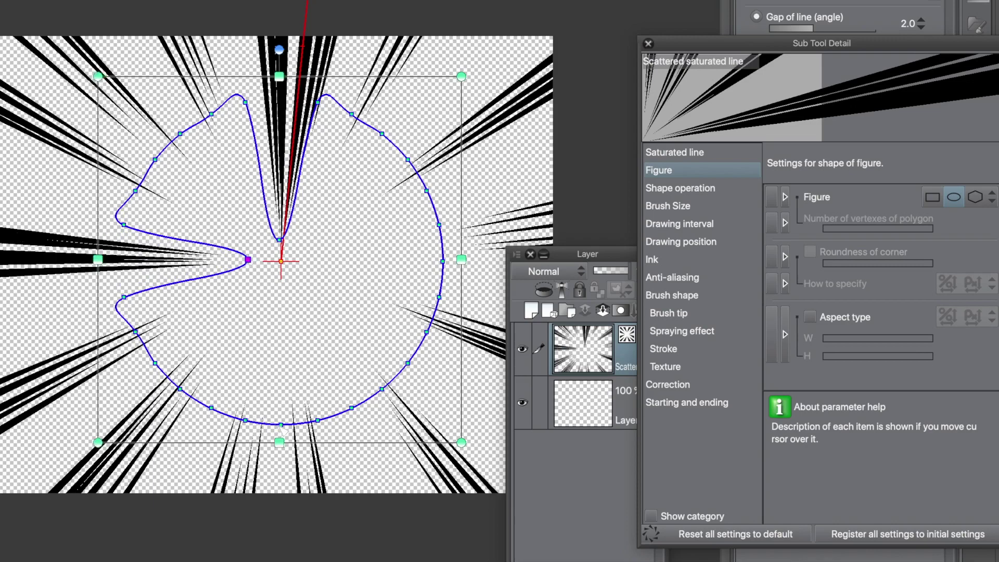
left_click_drag(282, 425, 279, 280)
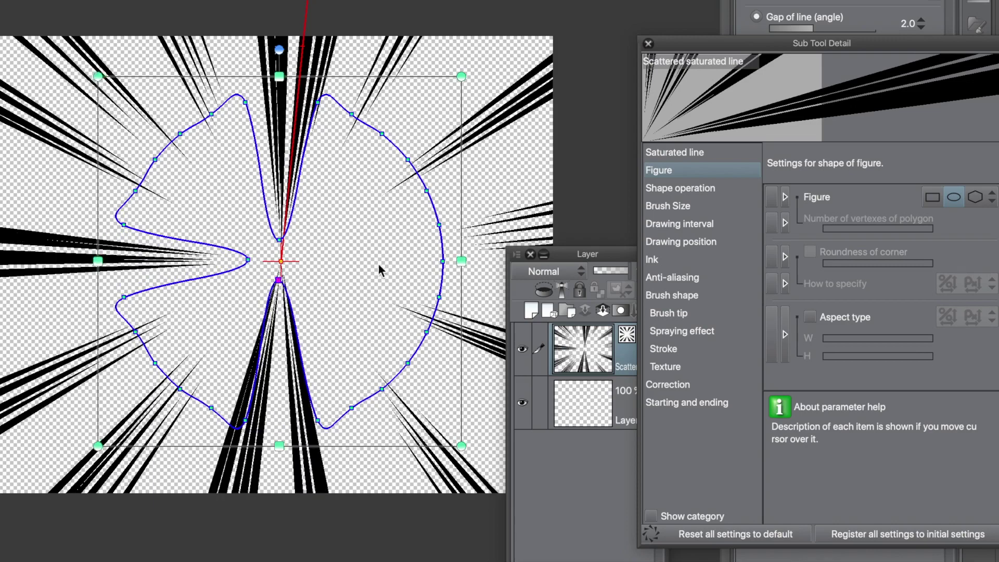
left_click_drag(443, 261, 304, 256)
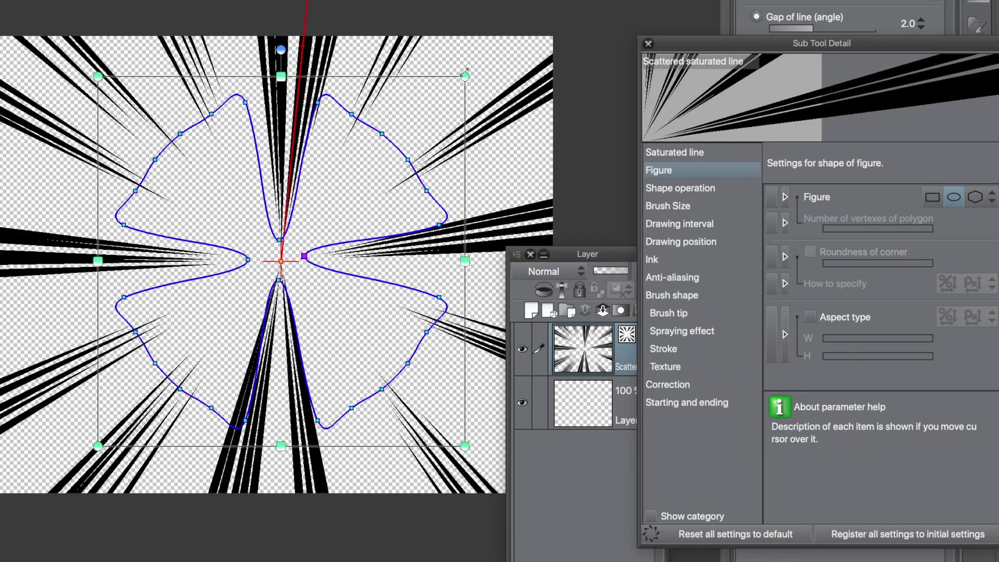
Rotate the burst's four-lobed reference shape and shift the convergence point slightly upward
mouse_move(465, 76)
left_mouse_down()
mouse_move(372, 155)
mouse_move(504, 38)
mouse_move(463, 79)
left_mouse_up()
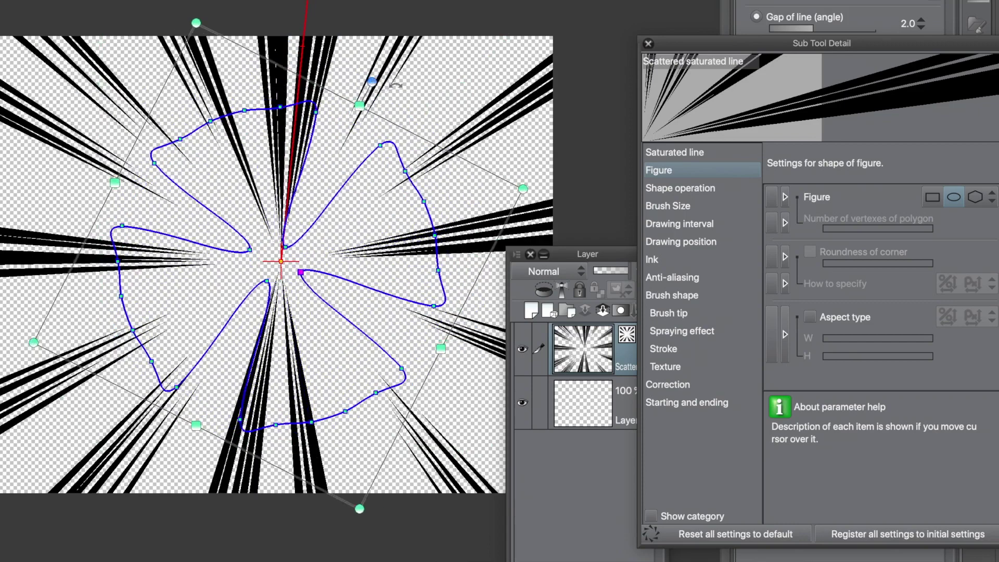
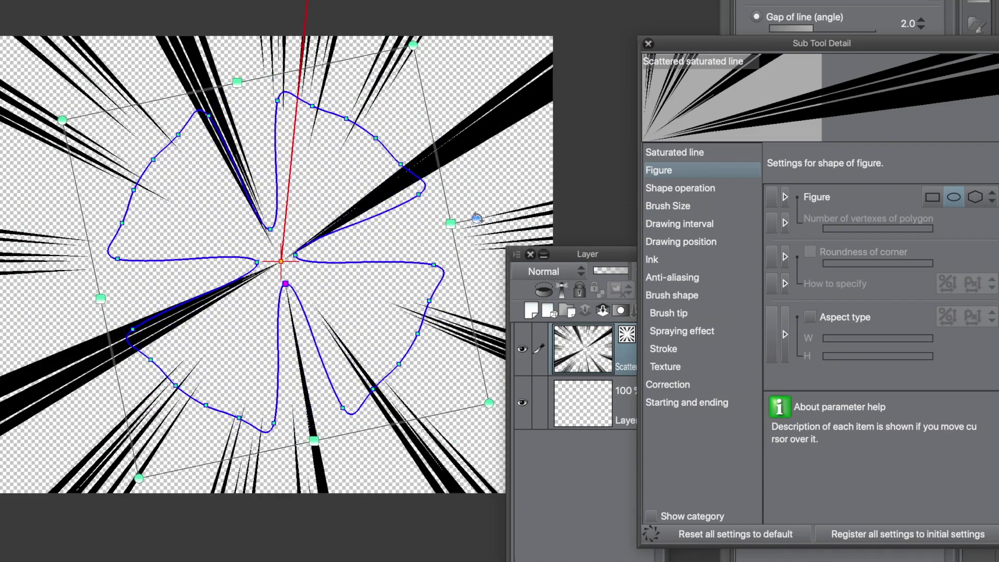
mouse_move(280, 262)
left_mouse_down()
mouse_move(106, 189)
mouse_move(267, 290)
mouse_move(276, 257)
mouse_move(458, 286)
mouse_move(480, 262)
mouse_move(271, 256)
mouse_move(219, 345)
mouse_move(157, 378)
mouse_move(86, 372)
mouse_move(277, 281)
mouse_move(290, 245)
mouse_move(280, 251)
left_mouse_up()
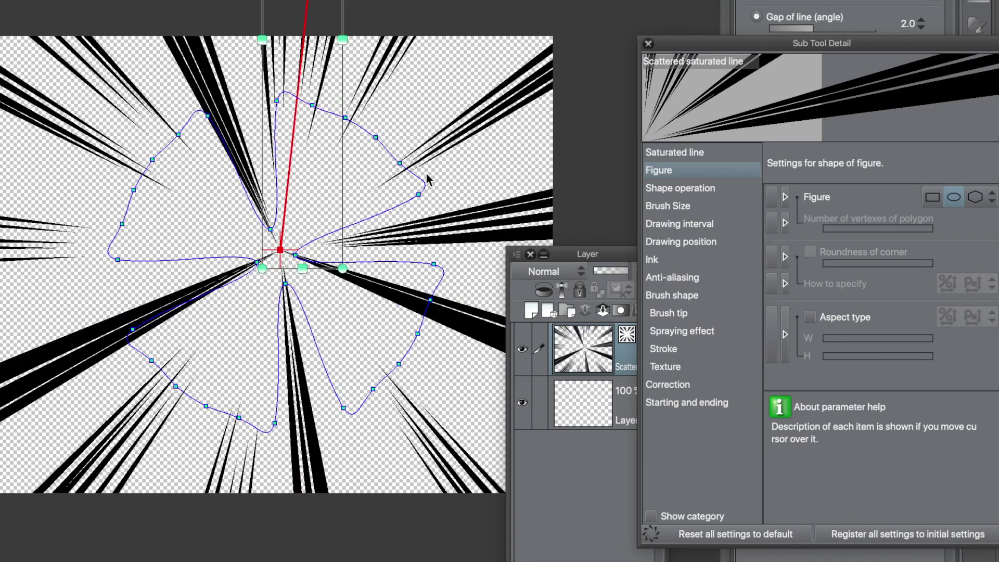
Add a control point on the reference curve's upper-right lobe and pull it outward into a spike
right_click(388, 149)
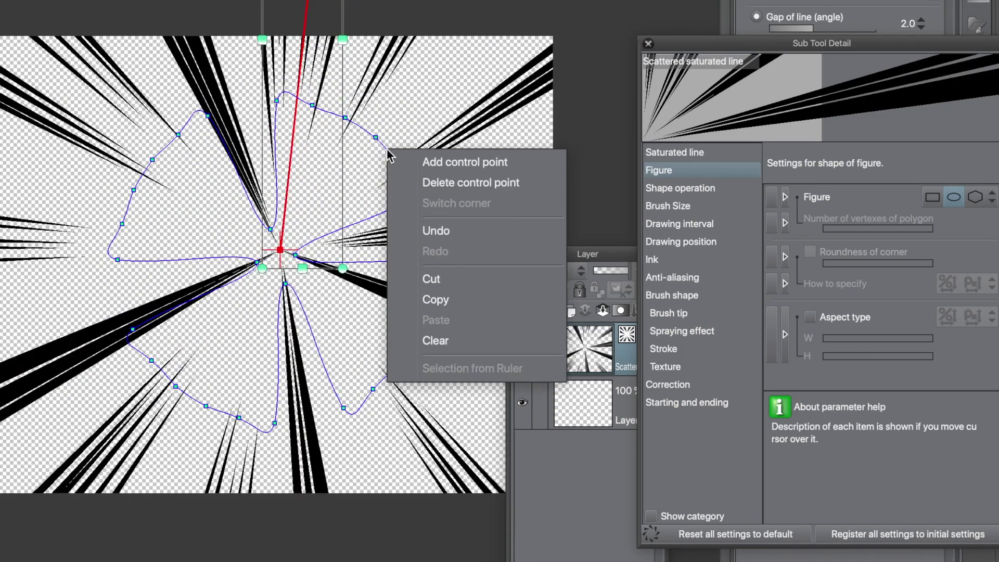
left_click(464, 163)
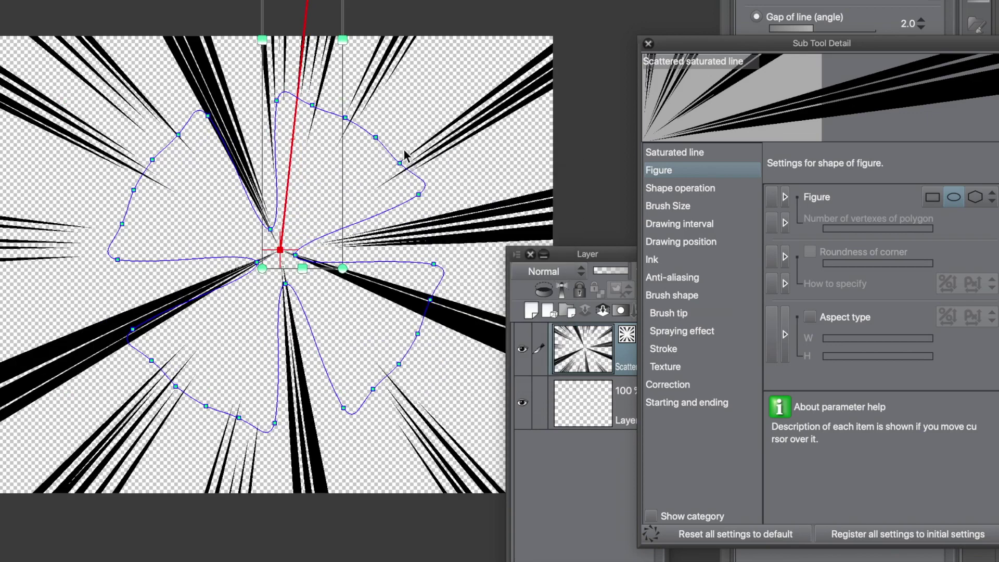
right_click(388, 151)
left_click(421, 159)
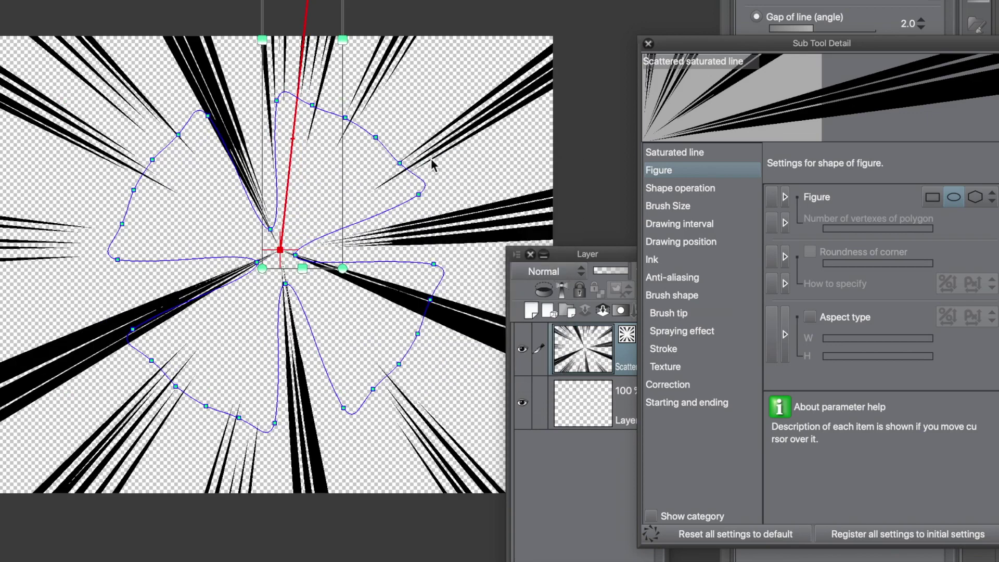
left_click(389, 154)
right_click(389, 154)
left_click(438, 159)
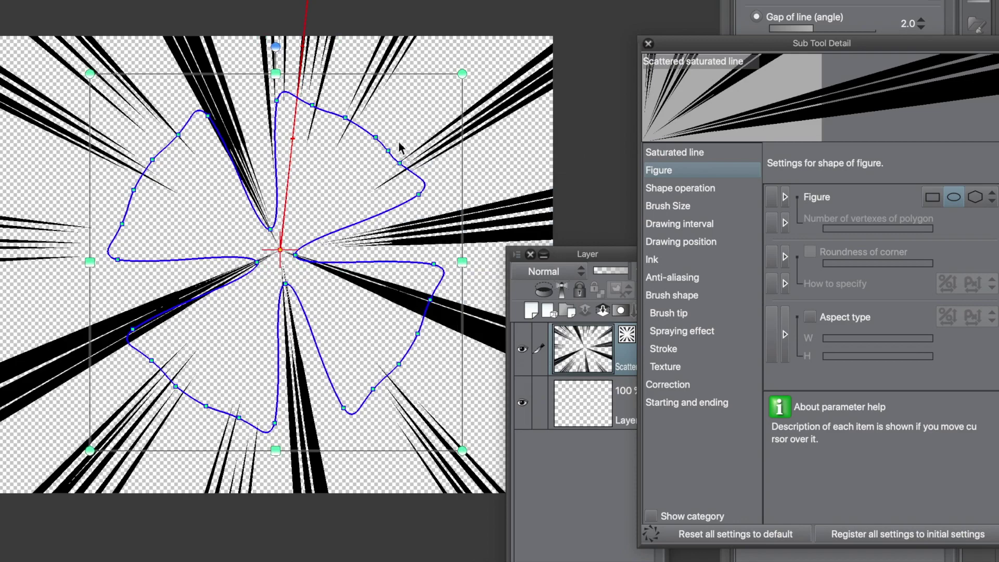
left_click_drag(388, 149, 451, 86)
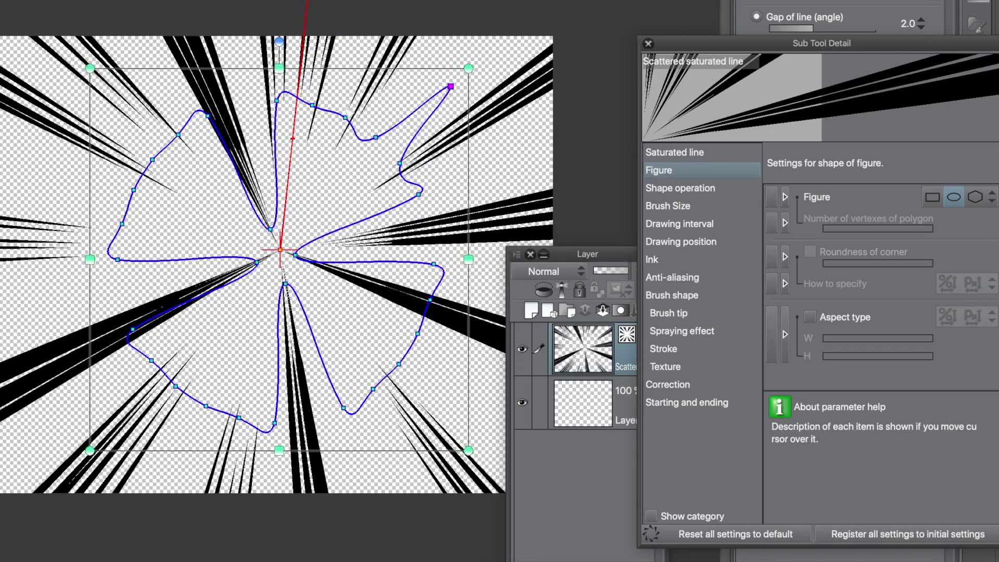
Add two control points to the reference curve, pulling the upper one out beyond the canvas and the left one in near the centre
right_click(327, 112)
left_click(361, 124)
left_click_drag(329, 115, 369, 18)
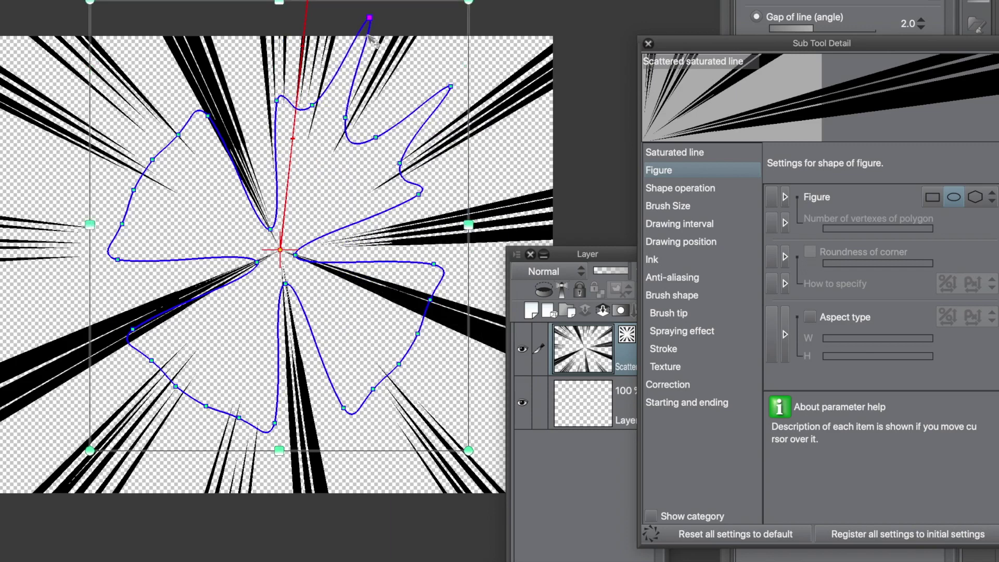
right_click(131, 210)
left_click(168, 219)
left_click_drag(131, 209, 269, 241)
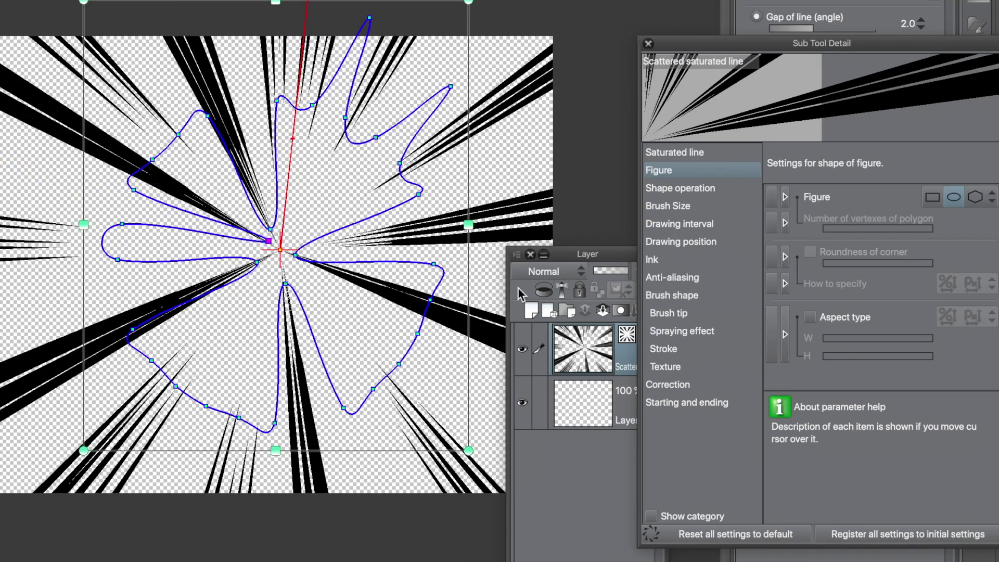
key("Return")
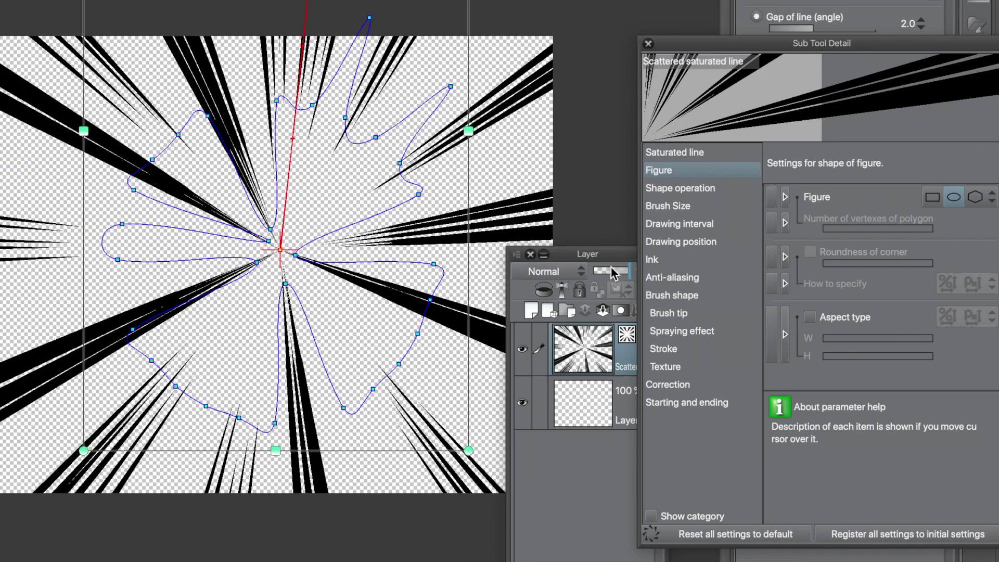
Look through the saturated line setting categories and set Gap of line (angle) to 0.4 under Drawing interval
left_click(688, 152)
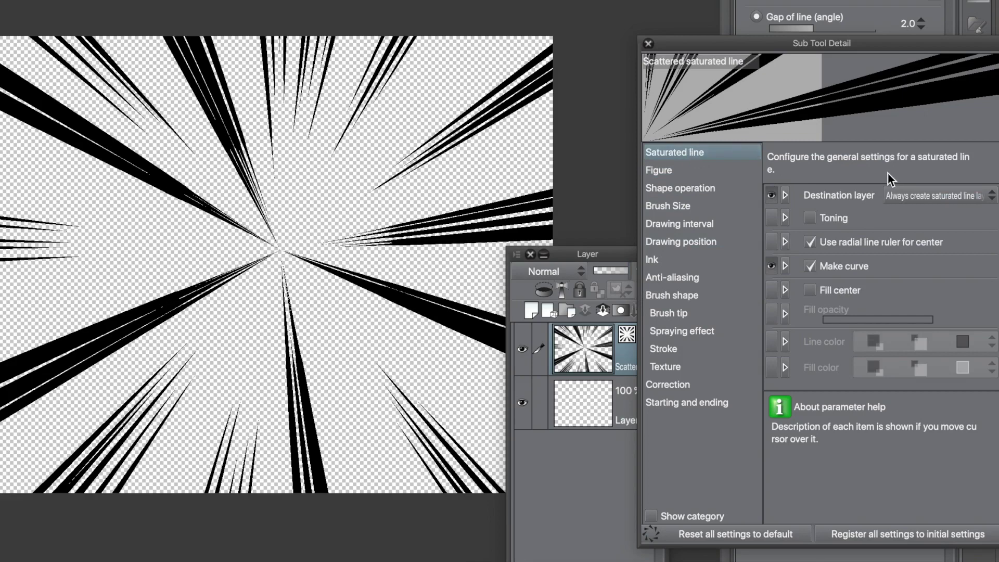
left_click(688, 187)
left_click(677, 204)
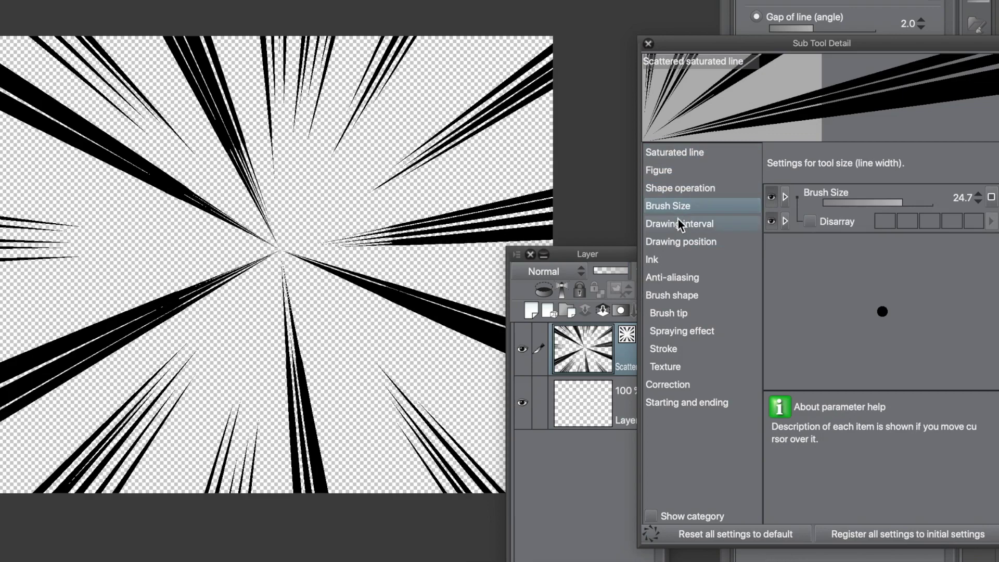
left_click(678, 221)
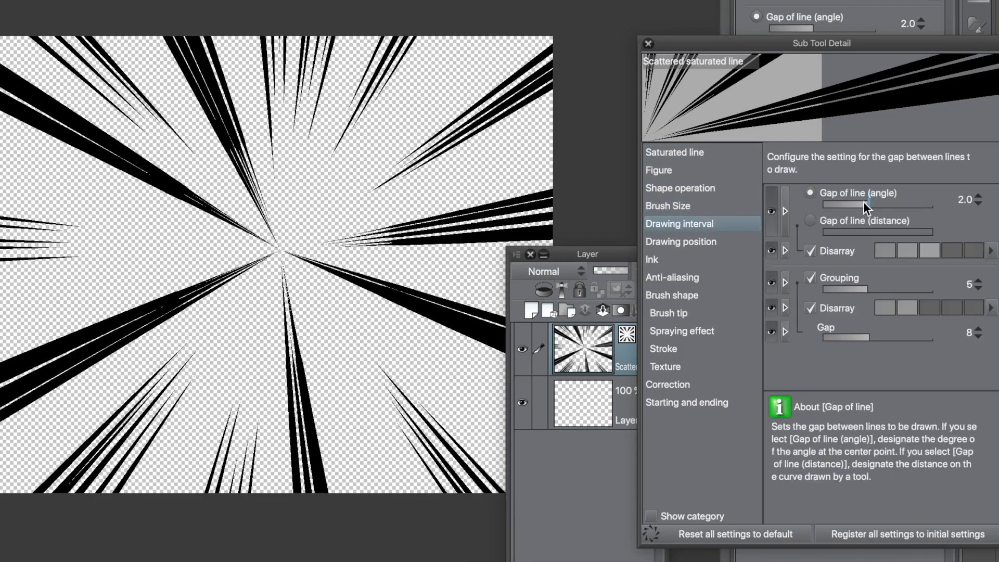
left_click_drag(864, 205, 839, 207)
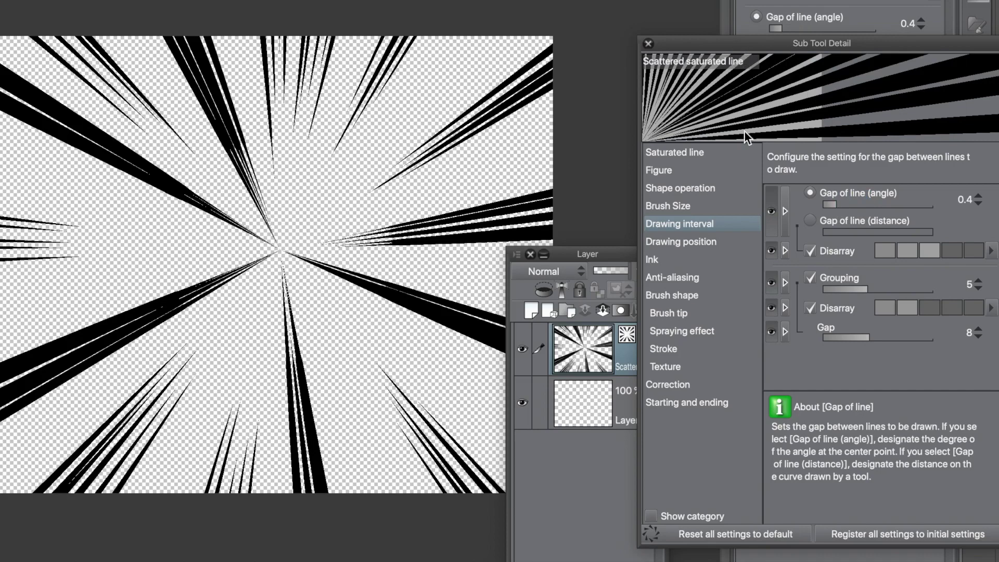
Flatten the image into one layer and fill the whole canvas with black
left_click_drag(751, 45, 707, 4)
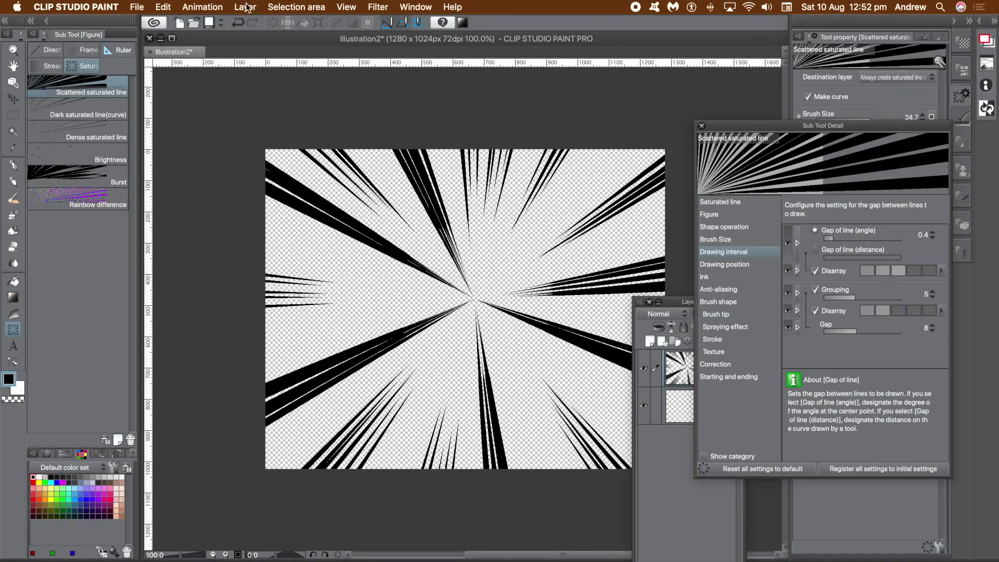
left_click(245, 7)
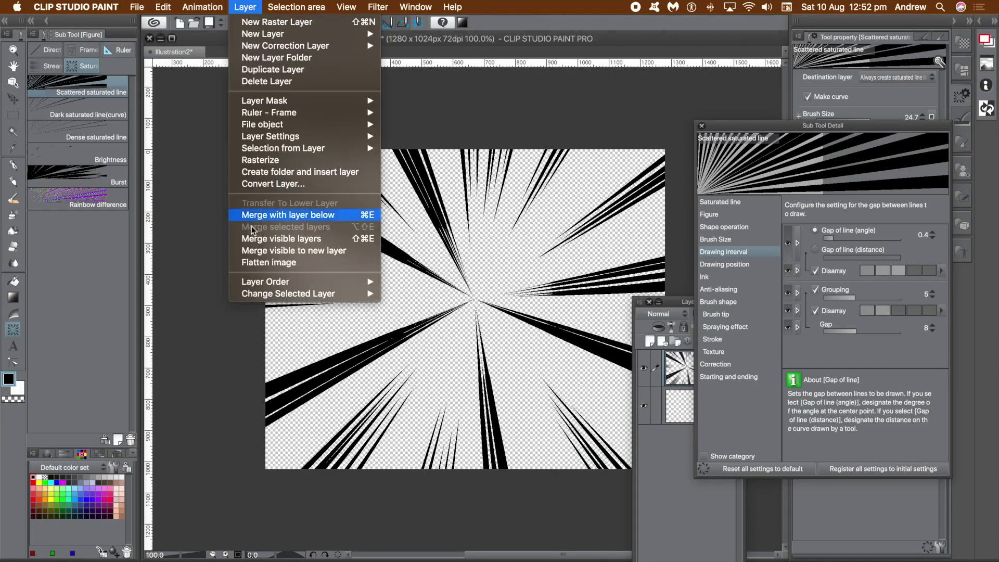
left_click(274, 262)
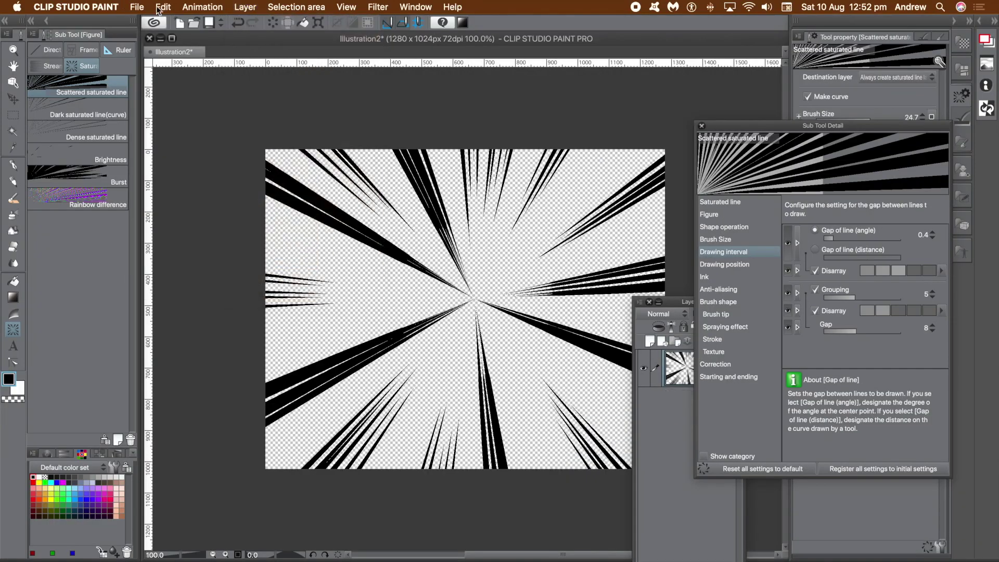
left_click(164, 8)
left_click(185, 121)
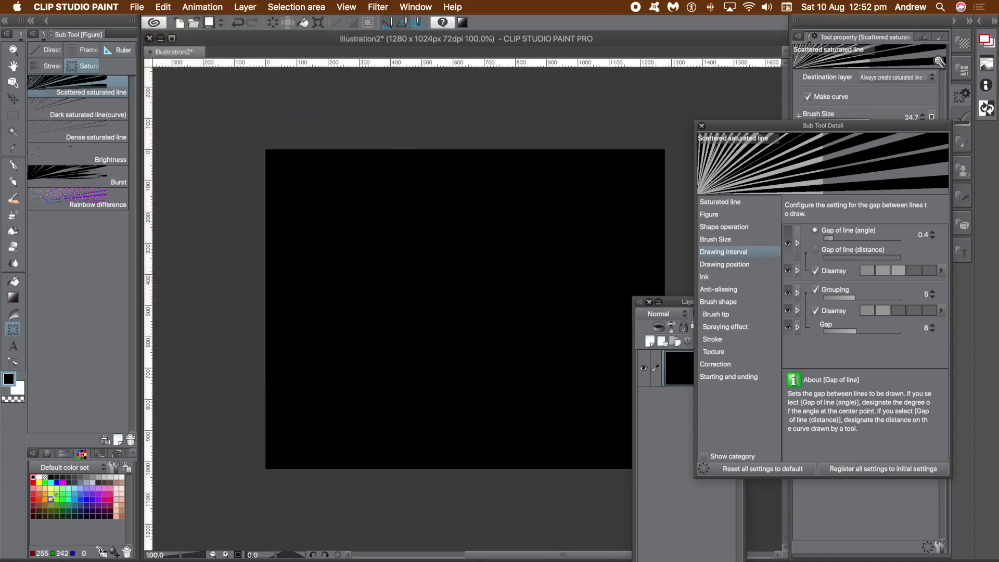
Choose orange-red as the drawing colour, try a burst over the black canvas, and undo it
left_click(39, 499)
left_click_drag(466, 306, 543, 375)
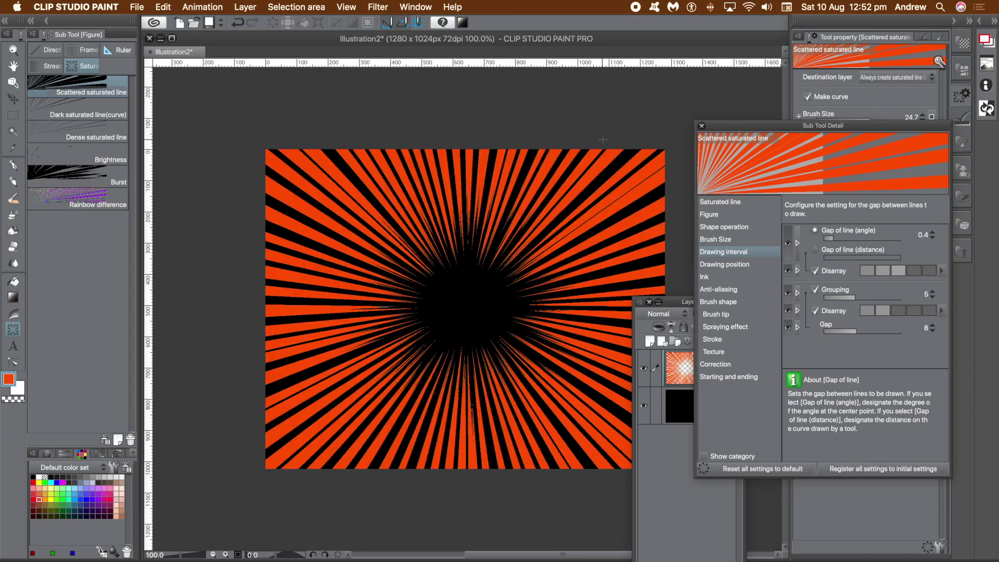
key("super+z")
Set Gap of line (angle) to 0.2, try a denser orange-red burst on the black canvas, and undo it
left_click_drag(833, 239, 828, 240)
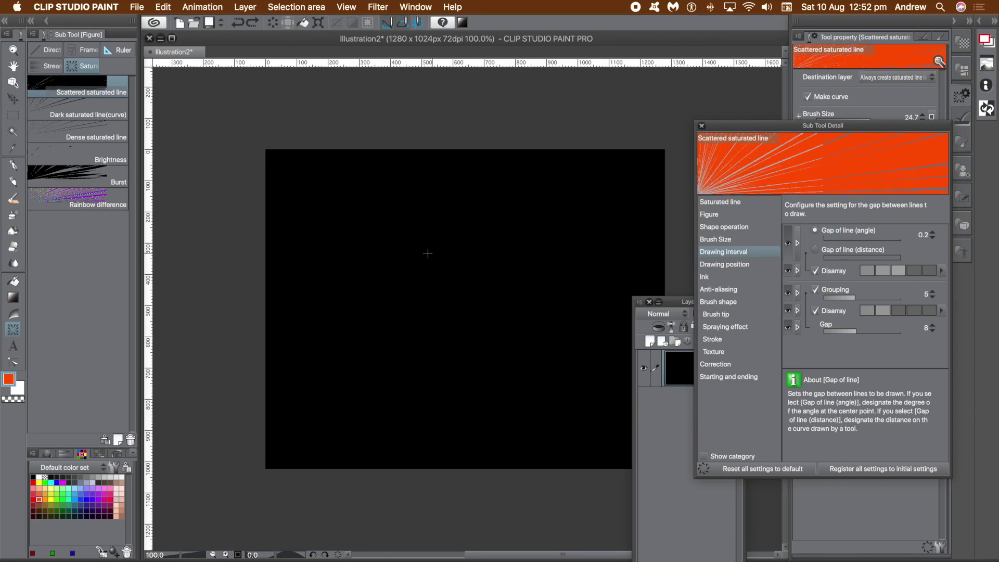
left_click_drag(460, 289, 528, 352)
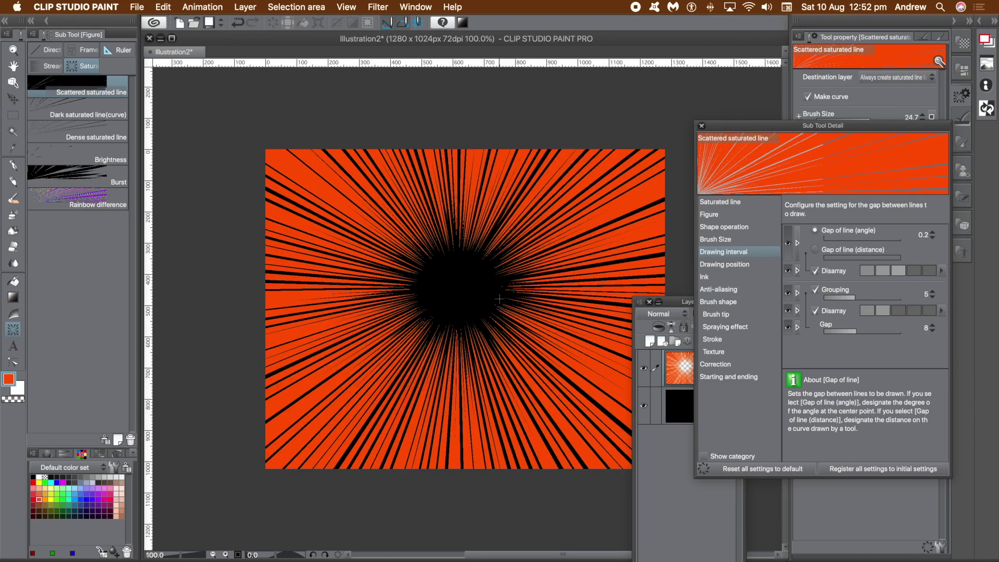
key("super+z")
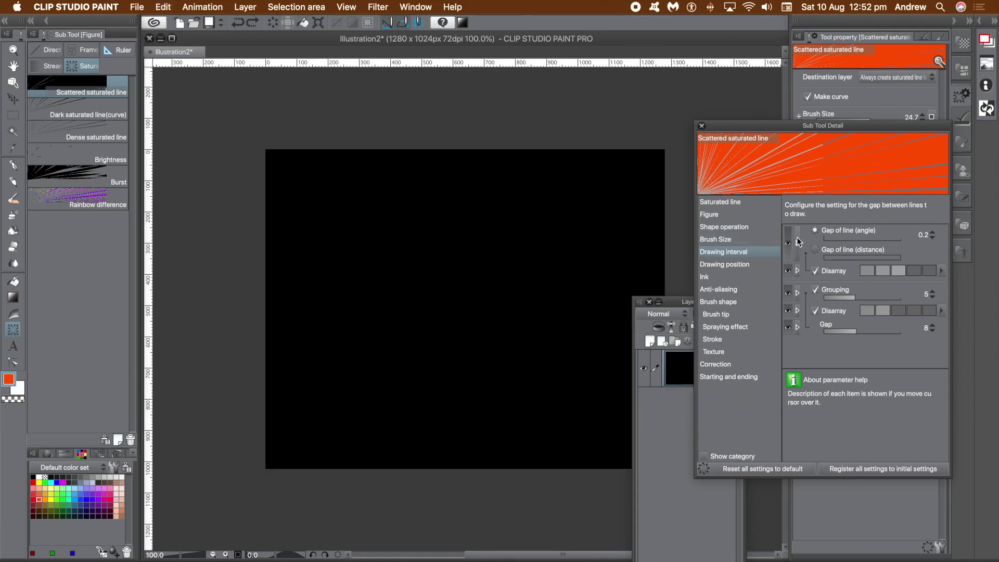
Try Gap of line (distance) at 3.0, and return to Gap of line (angle) with a value of 0.8
left_click(814, 250)
mouse_move(848, 258)
left_mouse_down()
mouse_move(875, 257)
mouse_move(829, 257)
left_mouse_up()
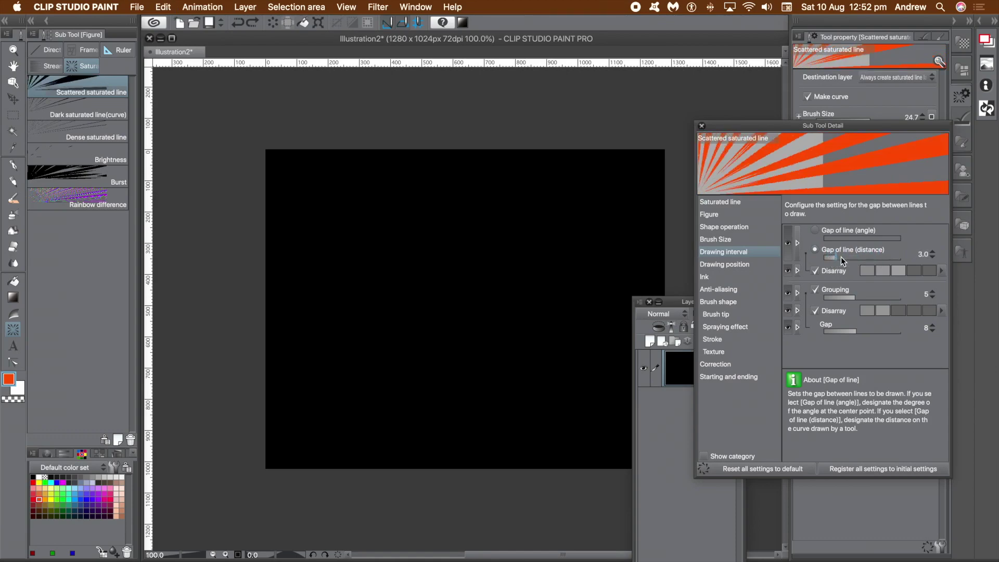
left_click(815, 230)
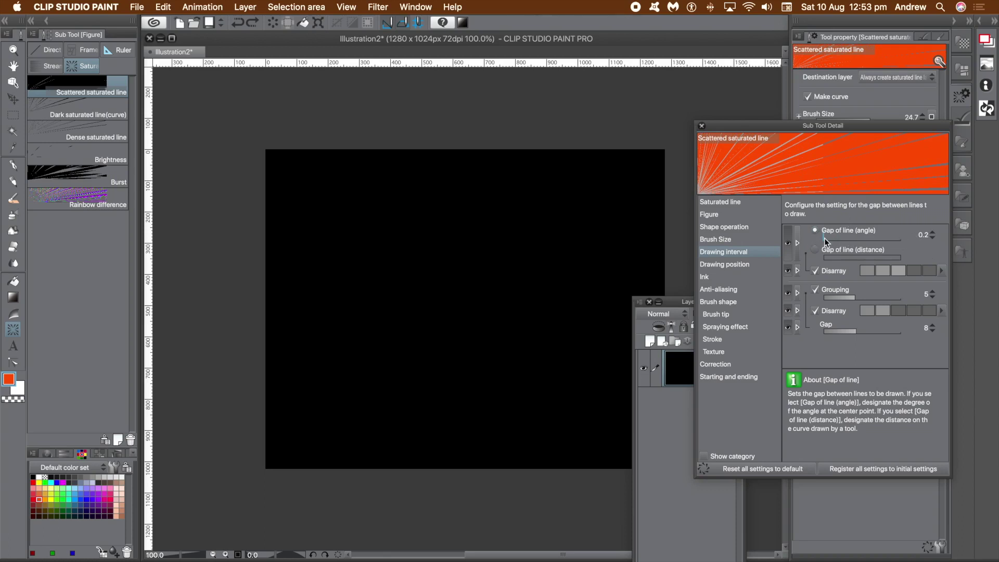
mouse_move(846, 241)
left_mouse_down()
mouse_move(863, 240)
mouse_move(845, 239)
left_mouse_up()
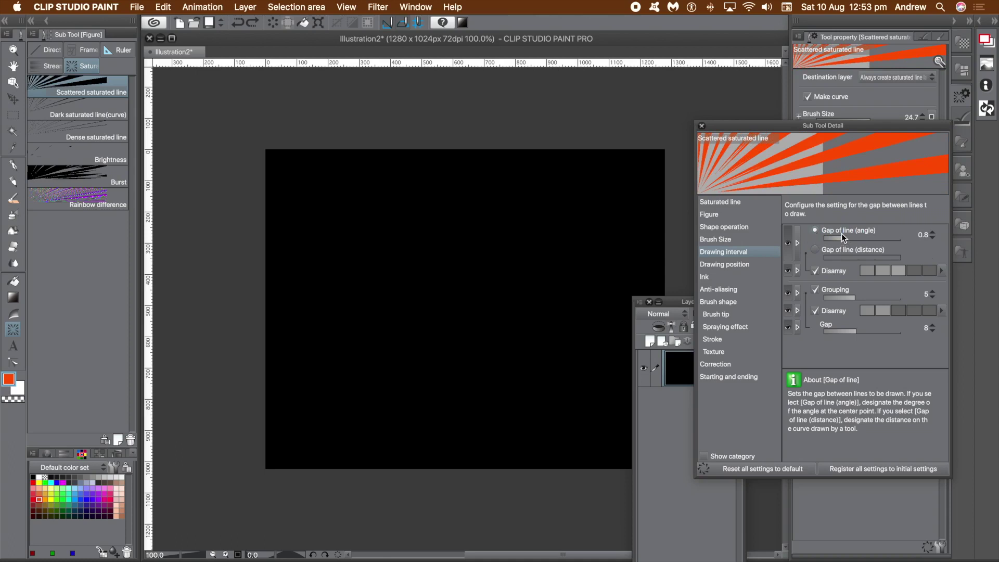
Compare Disarray levels for the line gap, including the lowest, and leave it at the highest level
left_click(893, 273)
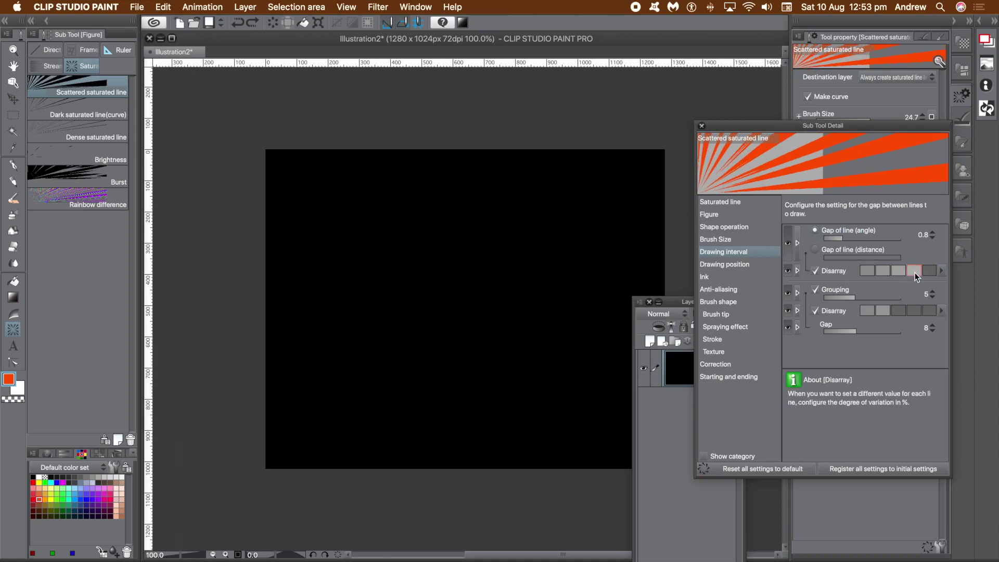
left_click(869, 271)
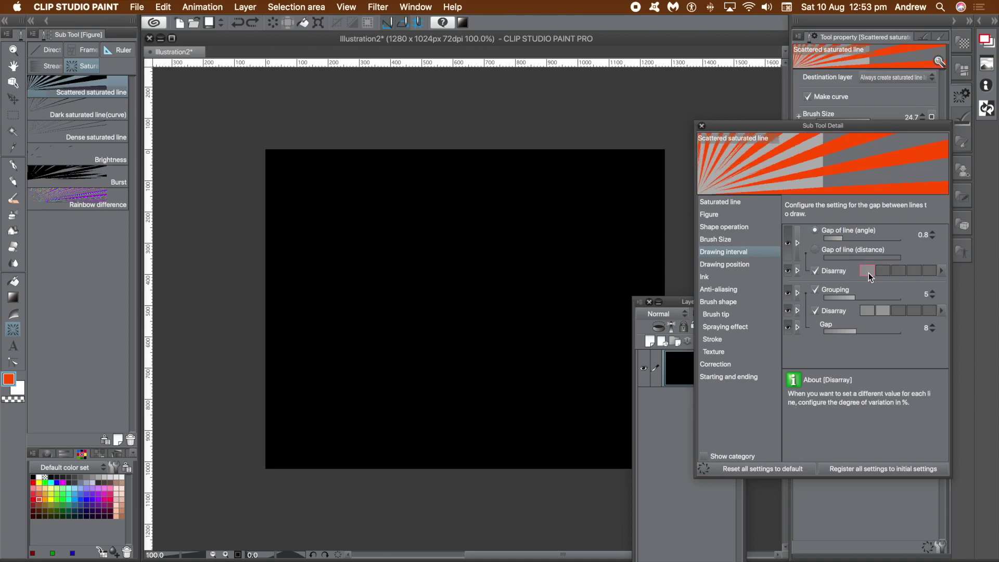
left_click(931, 272)
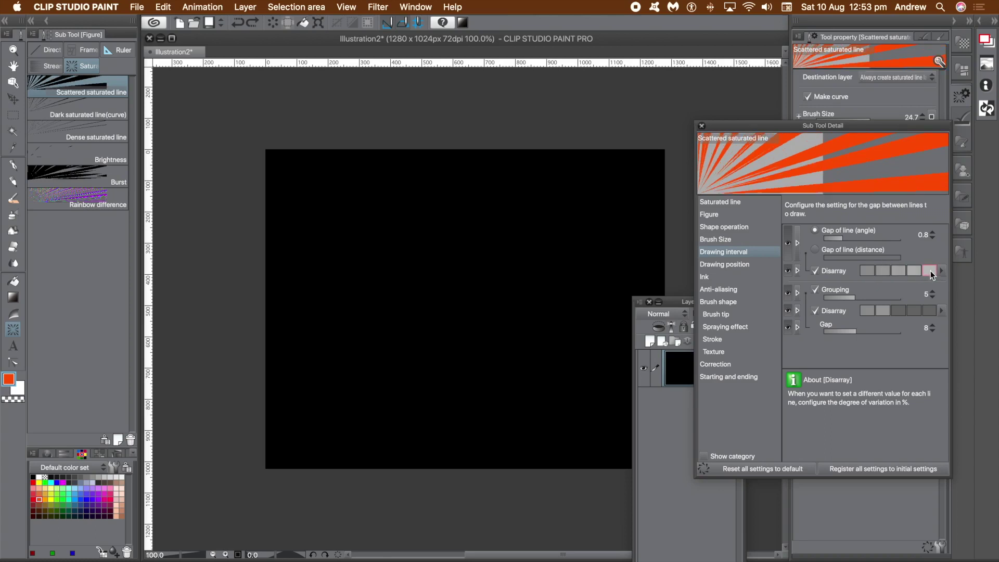
Set the line gap Disarray to its lowest level and Grouping to 36, try an orange-red burst, and undo it
left_click(867, 272)
left_click_drag(852, 298, 895, 297)
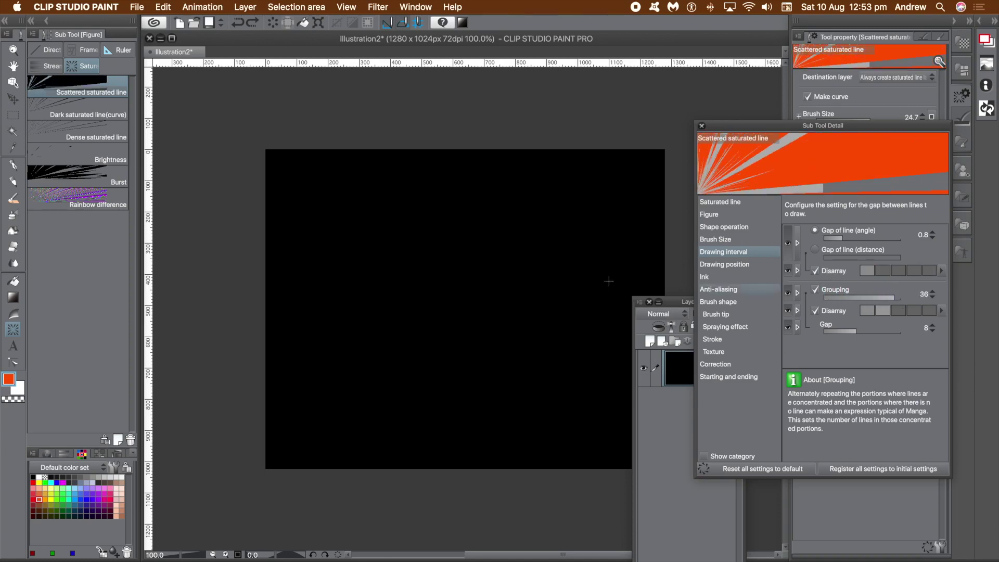
left_click_drag(457, 316, 536, 385)
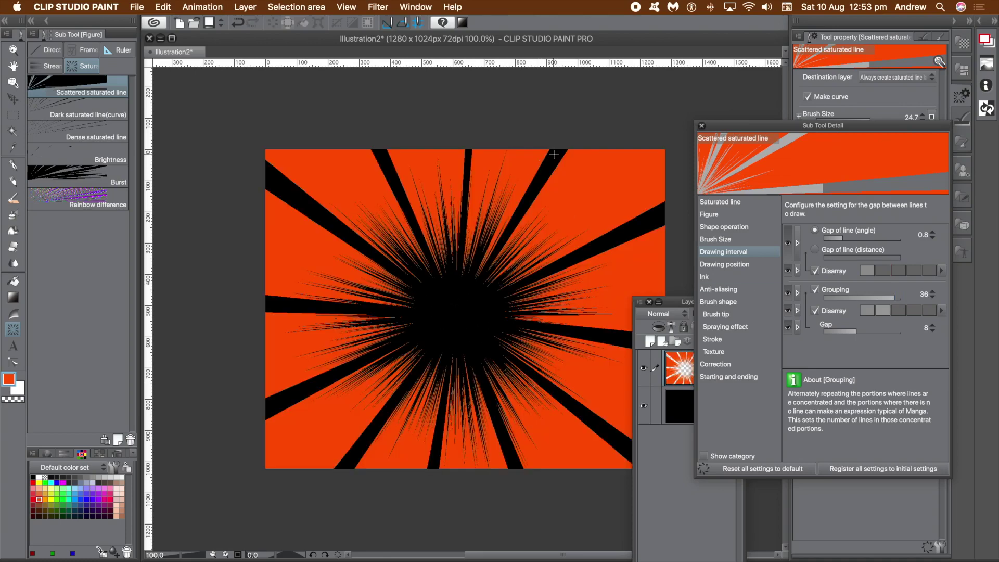
key("super+z")
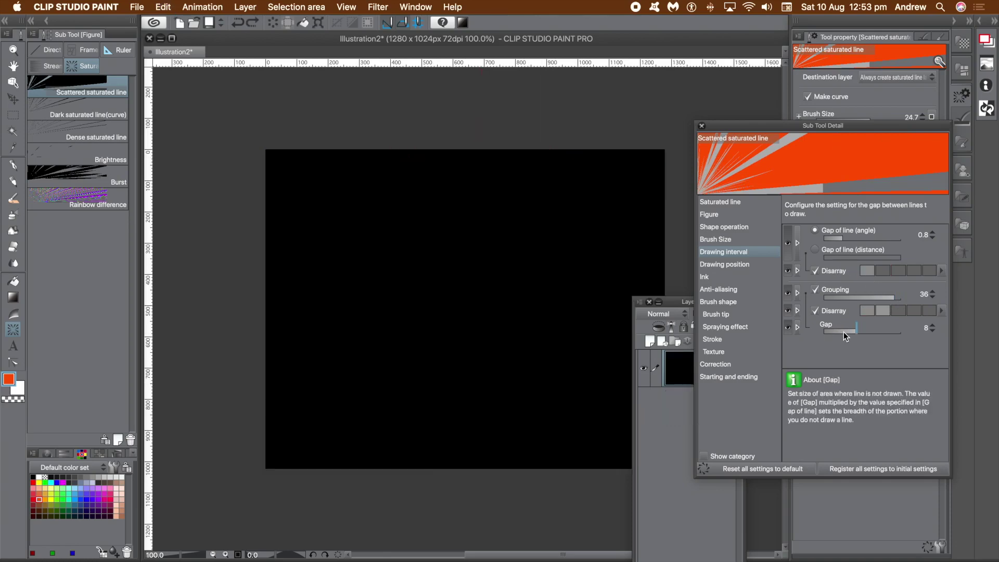
Set the Gap between line groups to 4 and draw an orange-red burst from the middle of the black canvas
mouse_move(857, 332)
left_mouse_down()
mouse_move(828, 336)
mouse_move(897, 336)
mouse_move(839, 336)
left_mouse_up()
left_click_drag(466, 302, 536, 361)
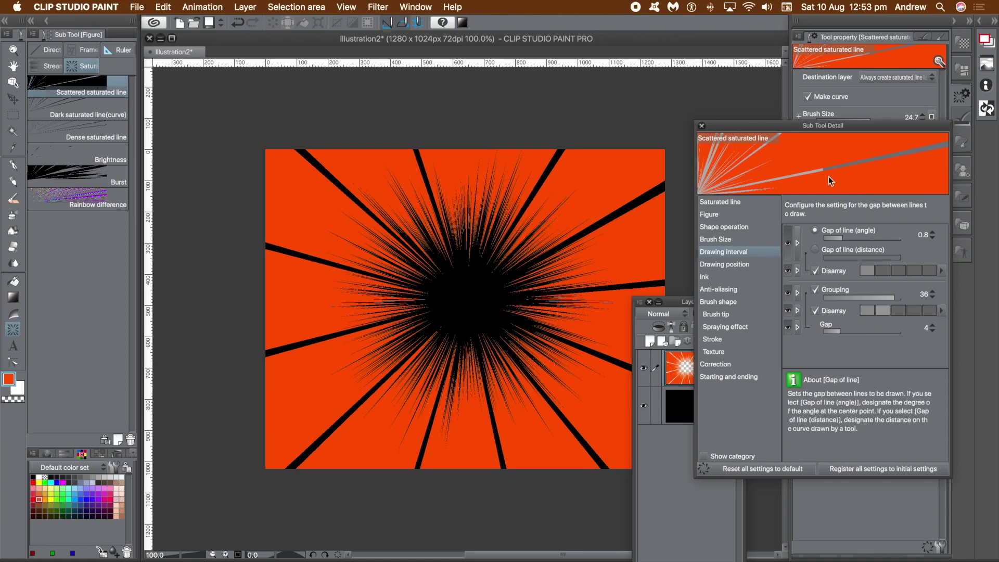
Choose blue as the drawing colour and overlay a blue burst on the orange-red one, undoing the first attempt and redrawing it larger
left_click(87, 499)
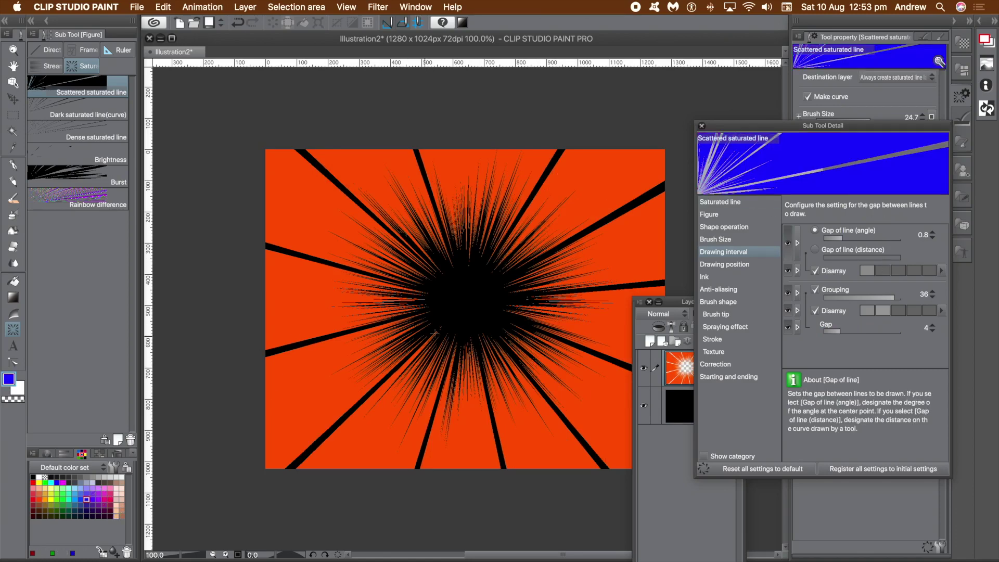
left_click_drag(466, 293, 544, 365)
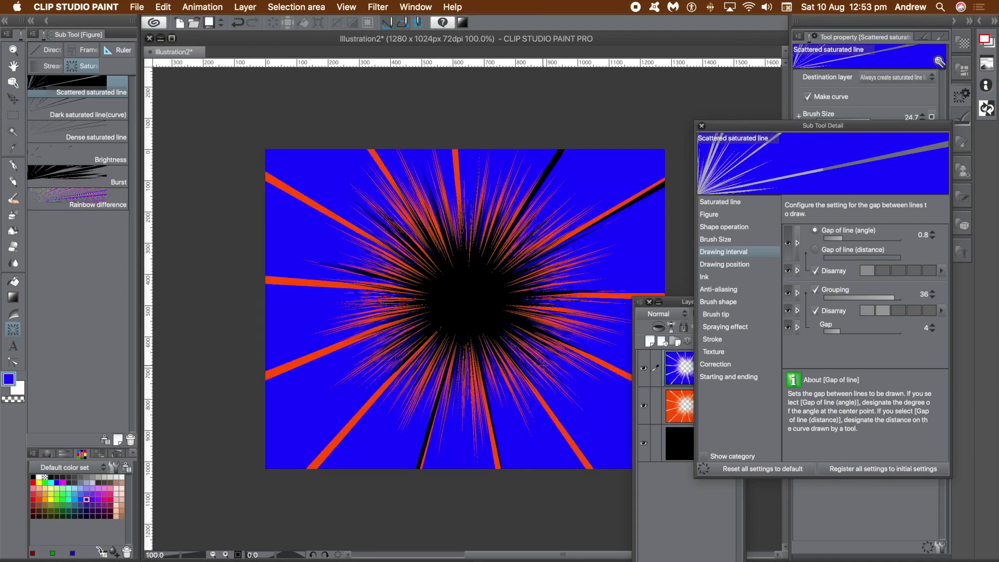
key("cmd+z")
left_click_drag(468, 297, 555, 385)
left_click_drag(593, 422, 614, 439)
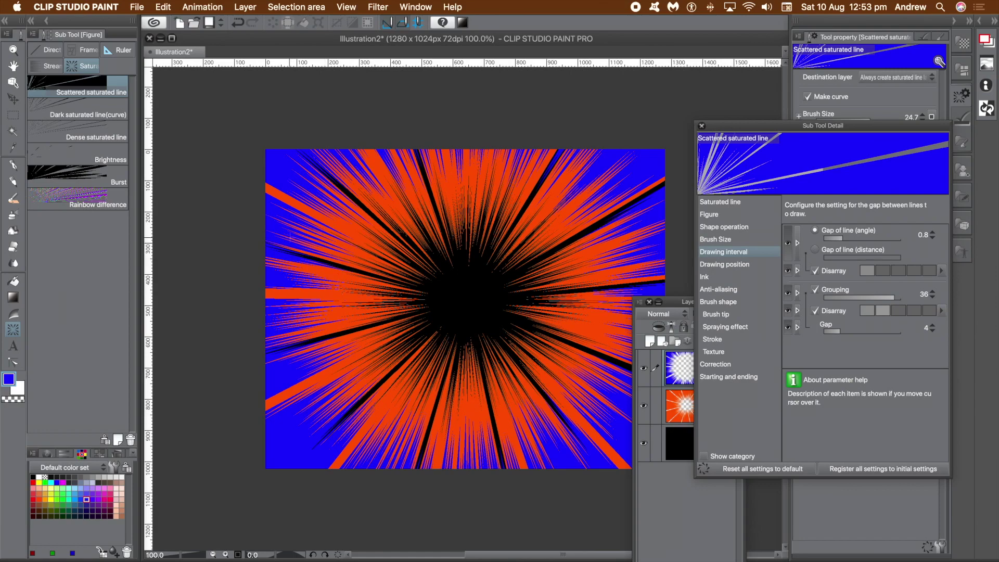
In the Drawing position settings, set the line Length to 8 and the Gap from reference position to 19
left_click(731, 267)
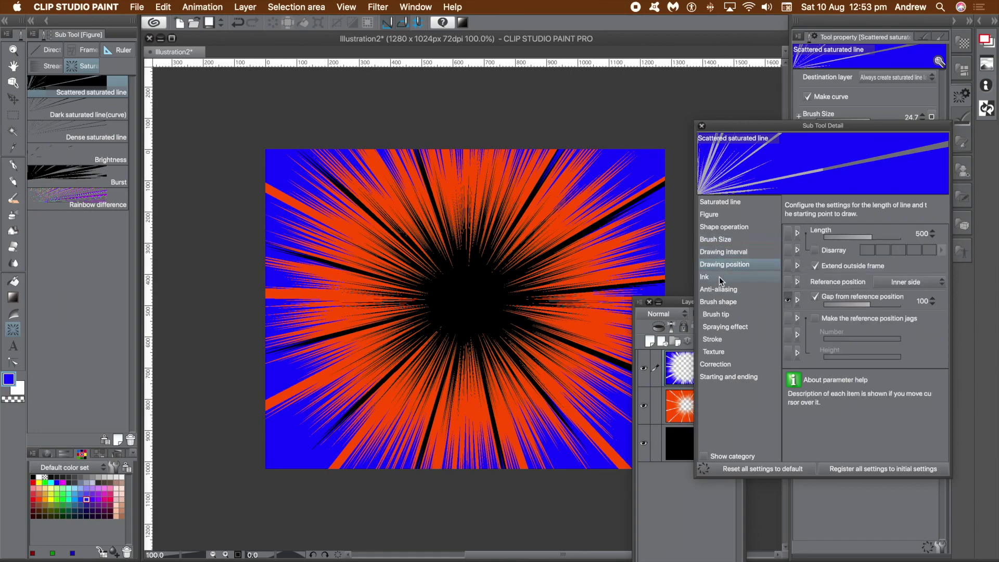
mouse_move(868, 234)
left_mouse_down()
mouse_move(836, 236)
mouse_move(890, 236)
mouse_move(840, 236)
left_mouse_up()
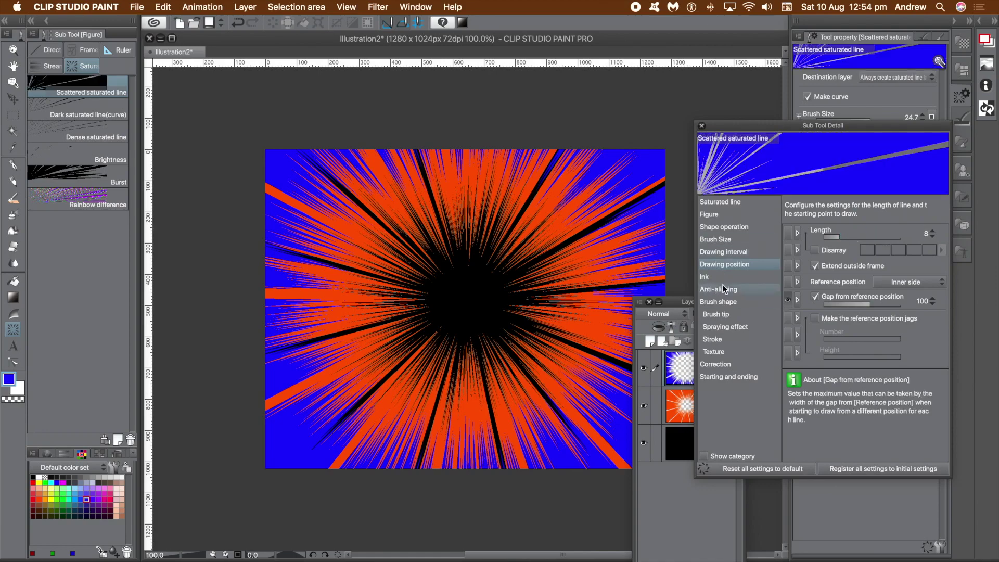
mouse_move(850, 305)
left_mouse_down()
mouse_move(840, 305)
mouse_move(873, 304)
mouse_move(854, 304)
left_mouse_up()
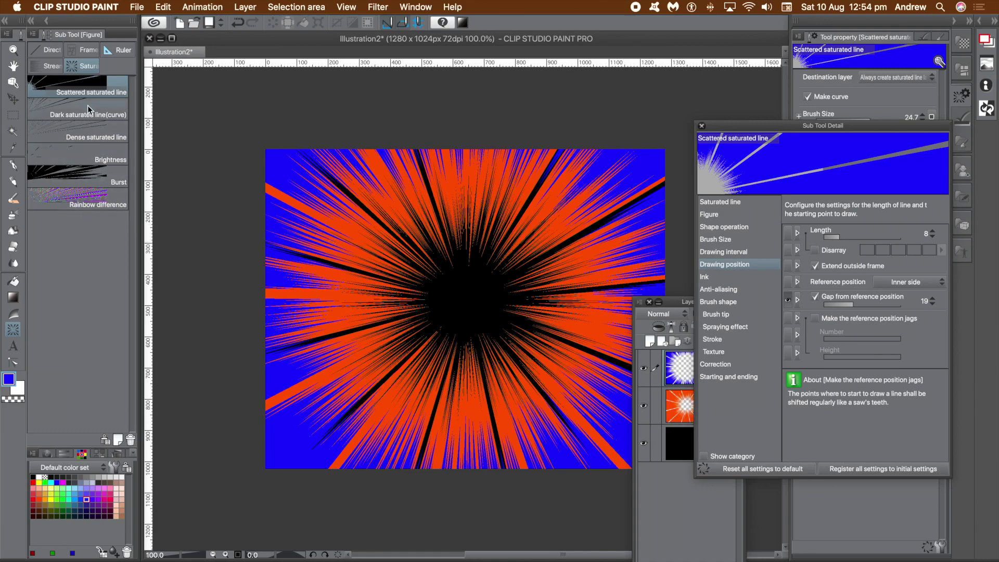
Reshape the blue burst by pulling six points of its circular curve in towards the centre, and finish editing it
left_click(504, 290)
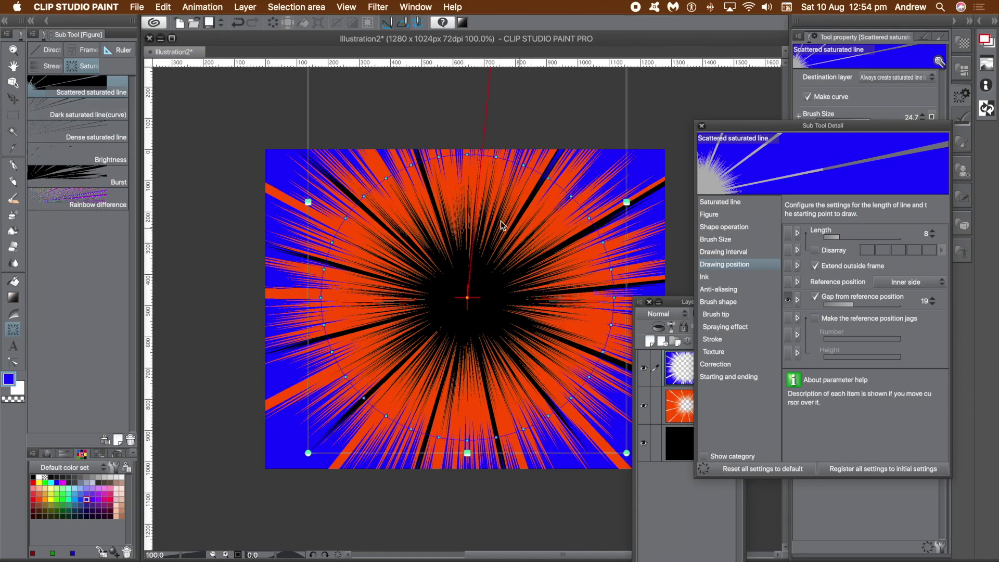
left_click_drag(442, 162, 464, 279)
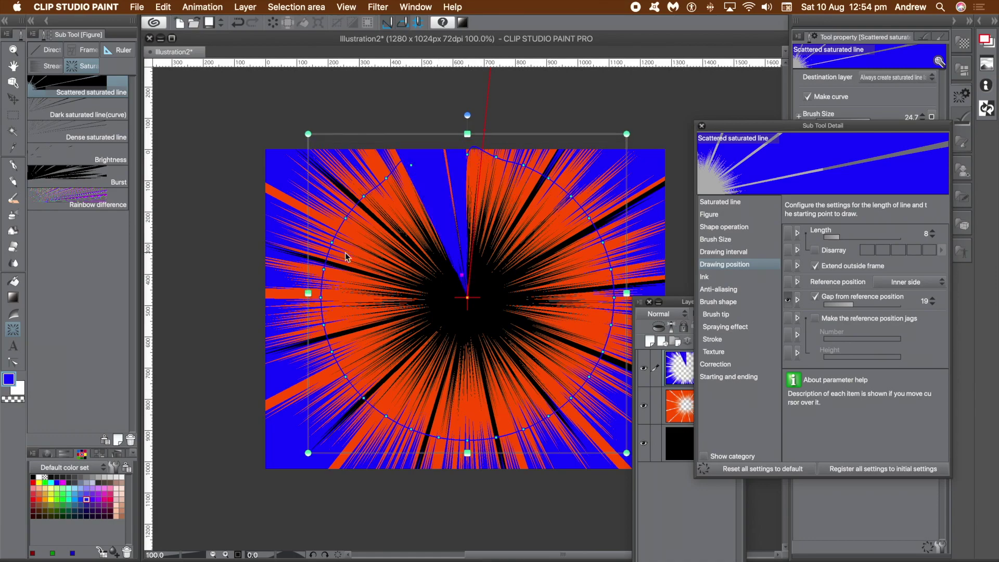
left_click_drag(333, 243, 446, 291)
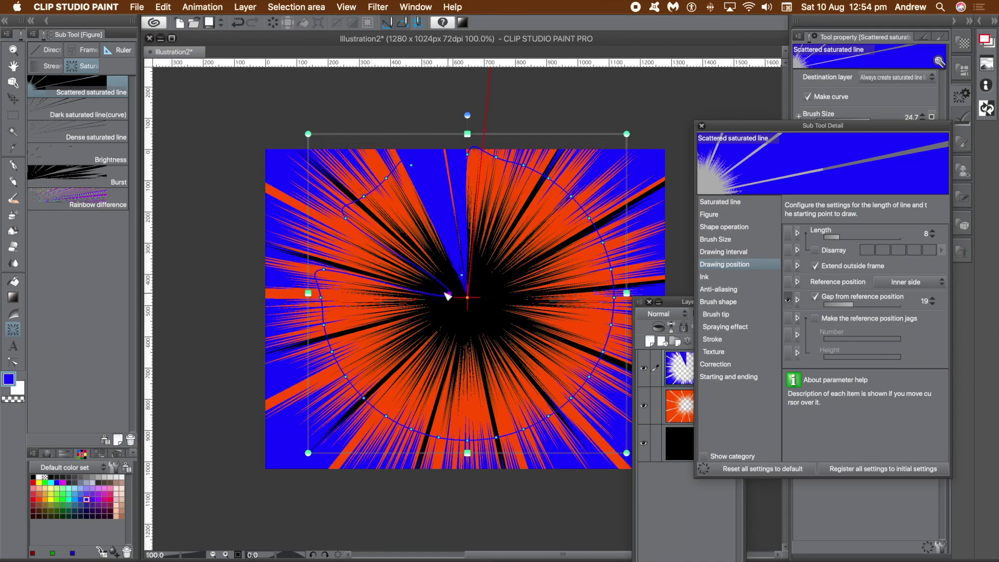
left_click_drag(363, 399, 454, 311)
left_click_drag(498, 439, 472, 321)
left_click_drag(608, 278, 494, 298)
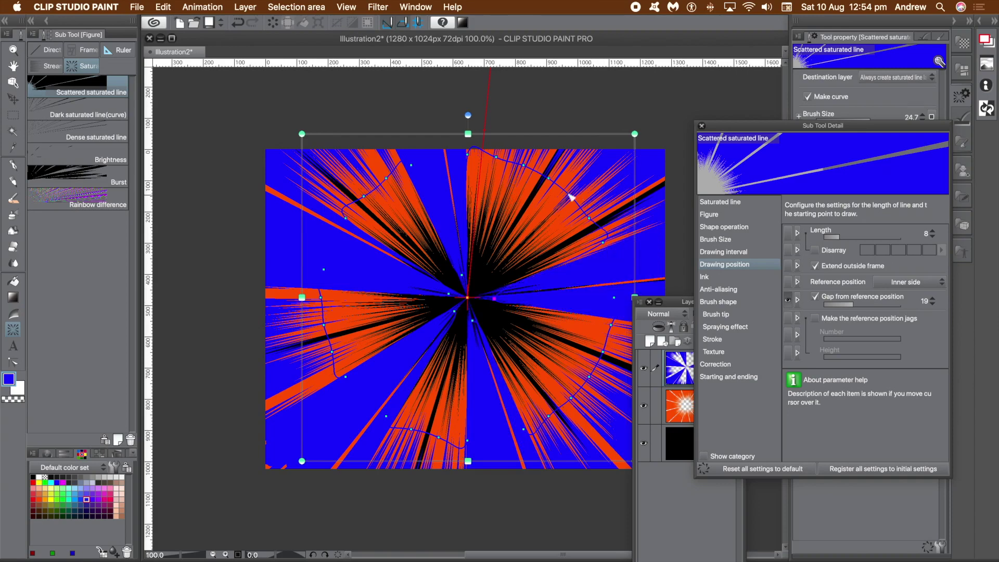
left_click_drag(549, 180, 496, 257)
key("Return")
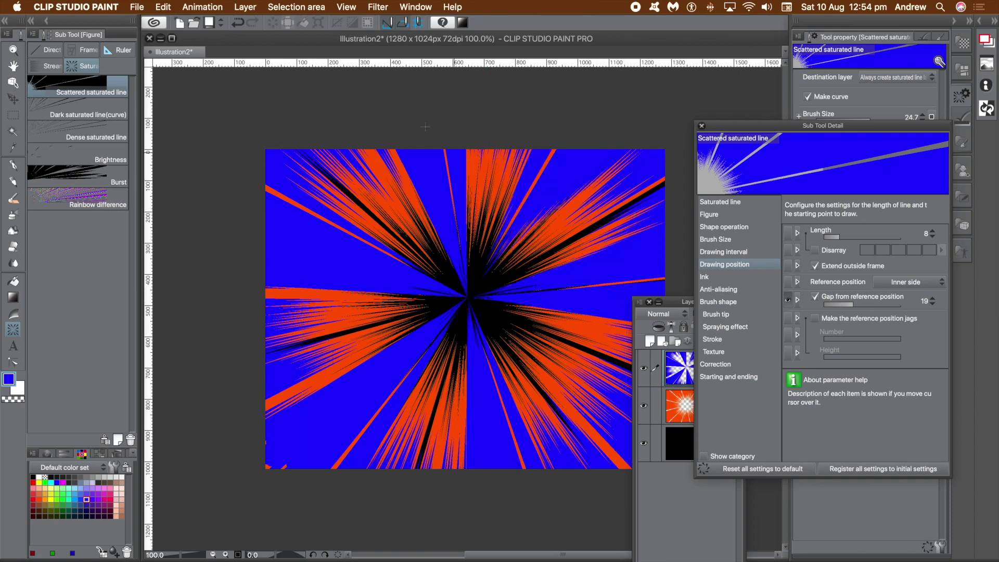
Rasterize the blue burst layer and apply a Gaussian blur of 36.08 to it
left_click(245, 8)
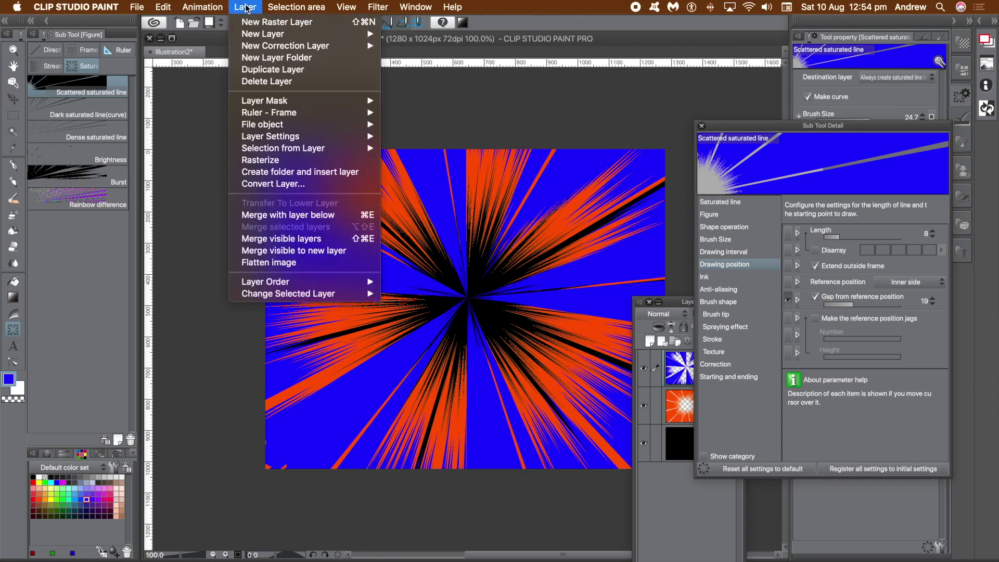
left_click(280, 161)
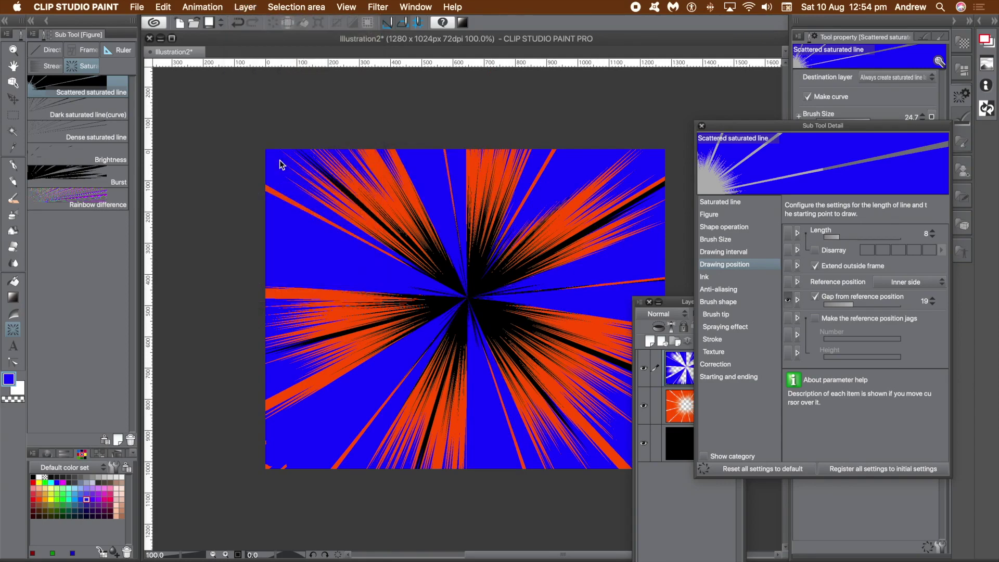
left_click(387, 10)
mouse_move(391, 22)
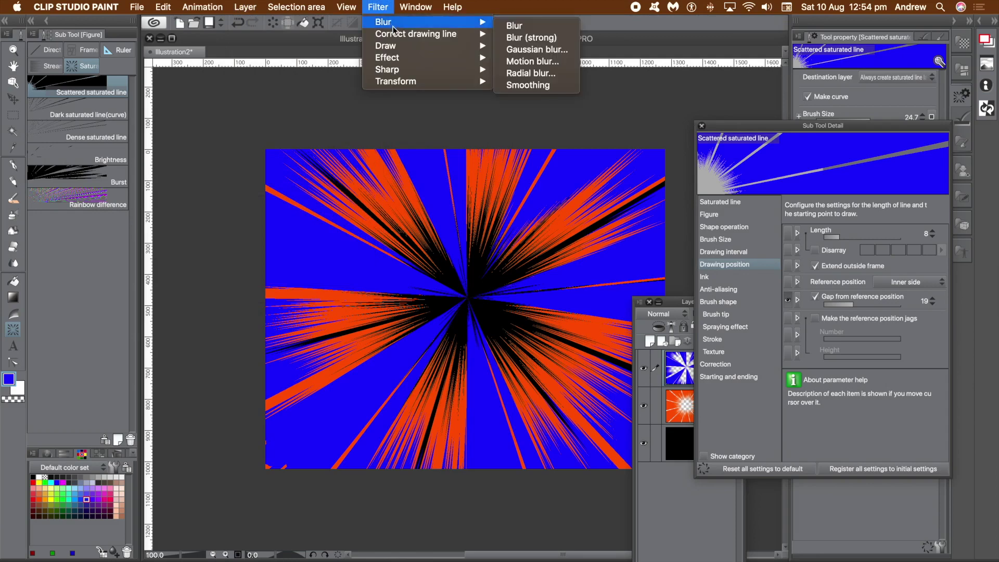
left_click(515, 50)
left_click_drag(626, 443, 673, 444)
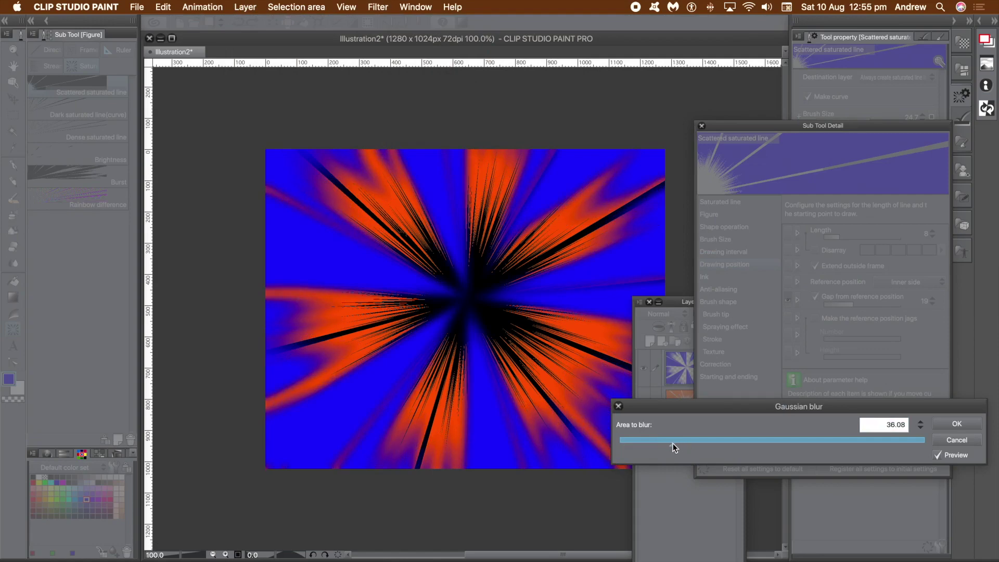
left_click(958, 424)
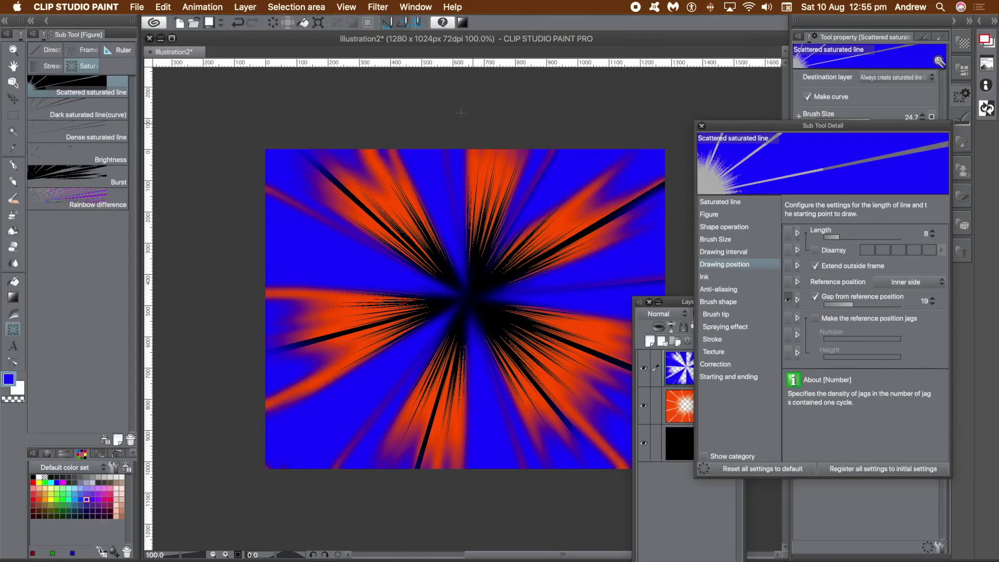
Try the Wave shape filter on the blurred blue layer with Number of wave at 1, and cancel it
left_click(378, 7)
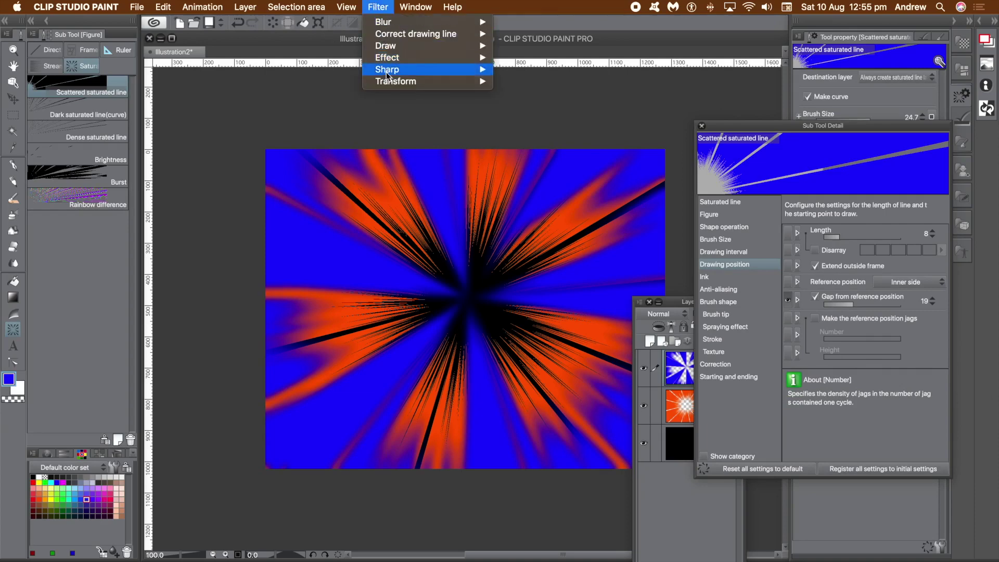
mouse_move(395, 83)
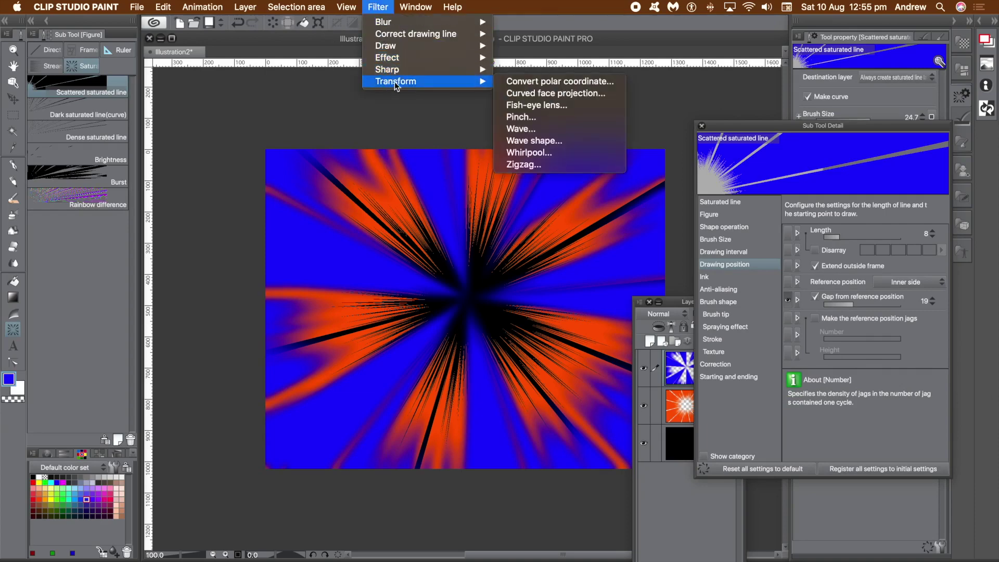
left_click(532, 141)
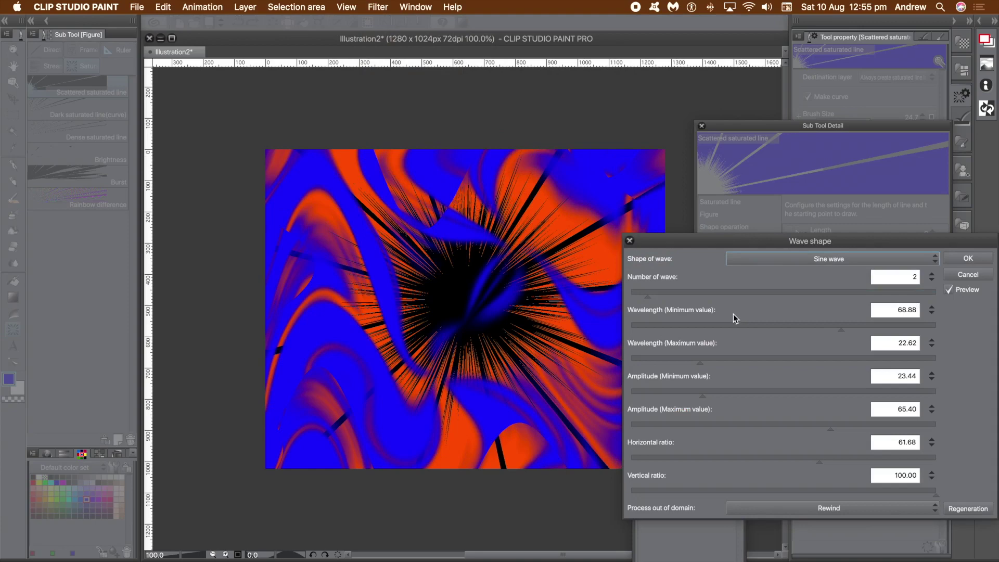
left_click(638, 296)
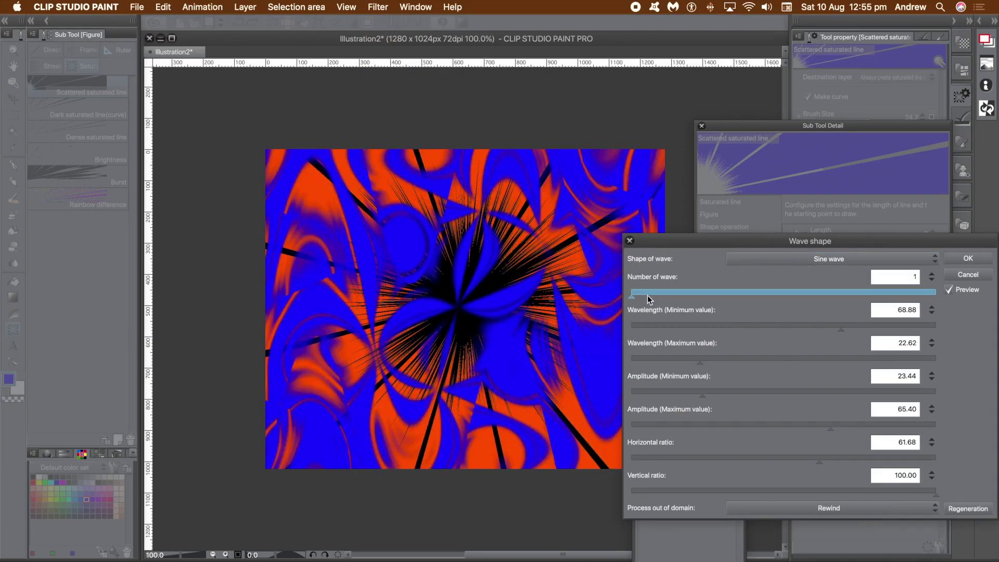
left_click(969, 276)
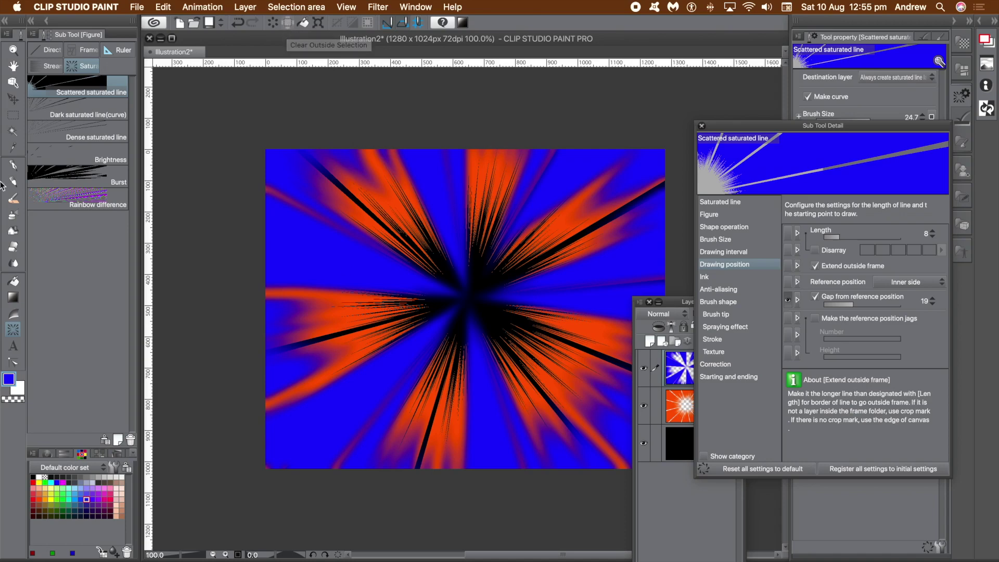
Choose white as the drawing colour and set the saturated line's Brush Size to 2.6
left_click(45, 476)
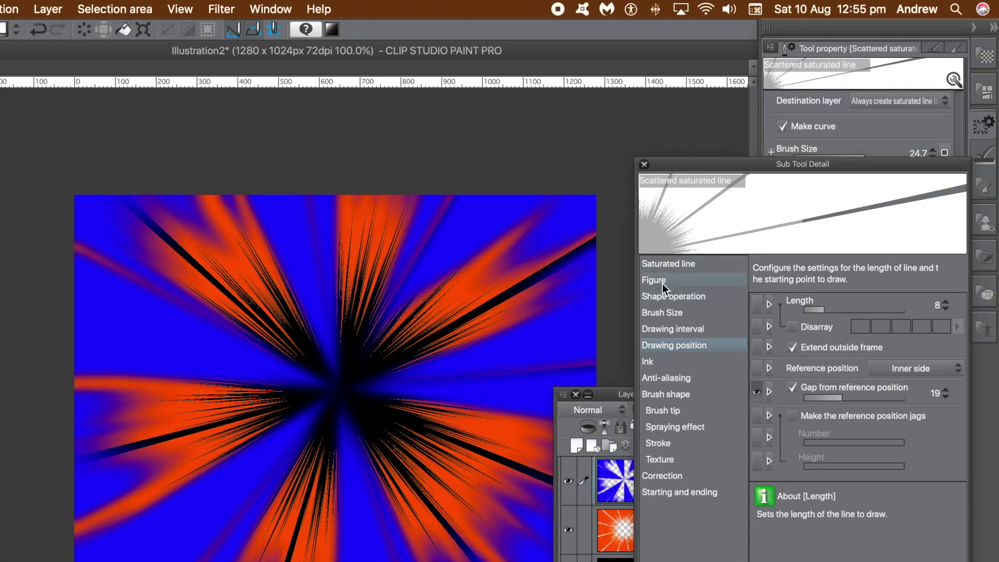
left_click(716, 216)
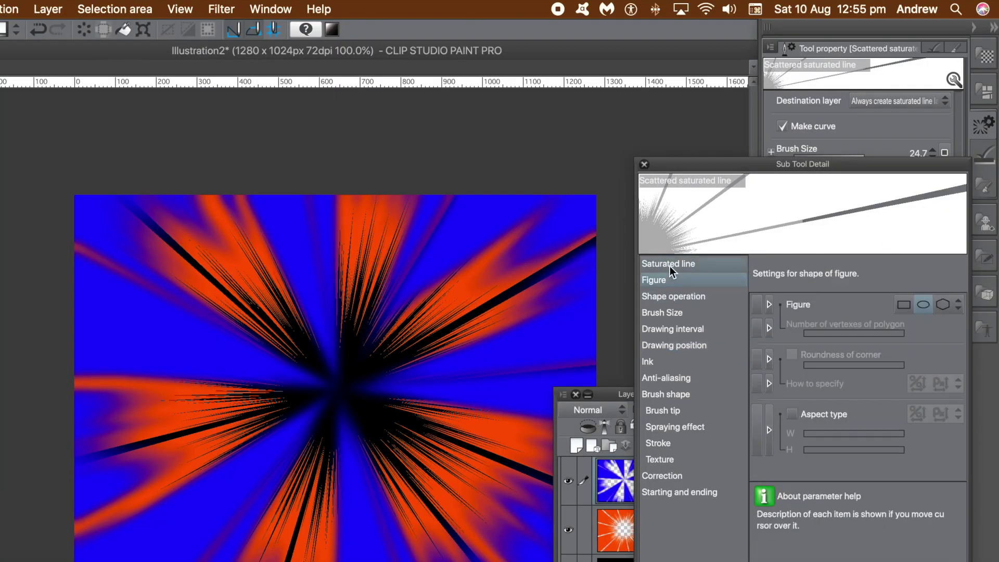
left_click(670, 266)
left_click(669, 299)
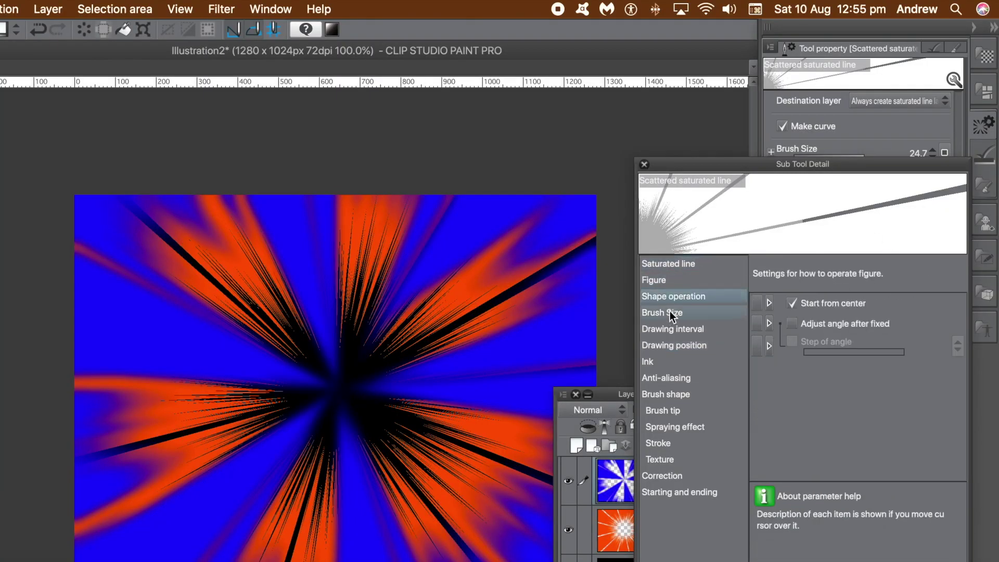
left_click(670, 312)
mouse_move(875, 315)
left_mouse_down()
mouse_move(834, 313)
mouse_move(848, 310)
left_mouse_up()
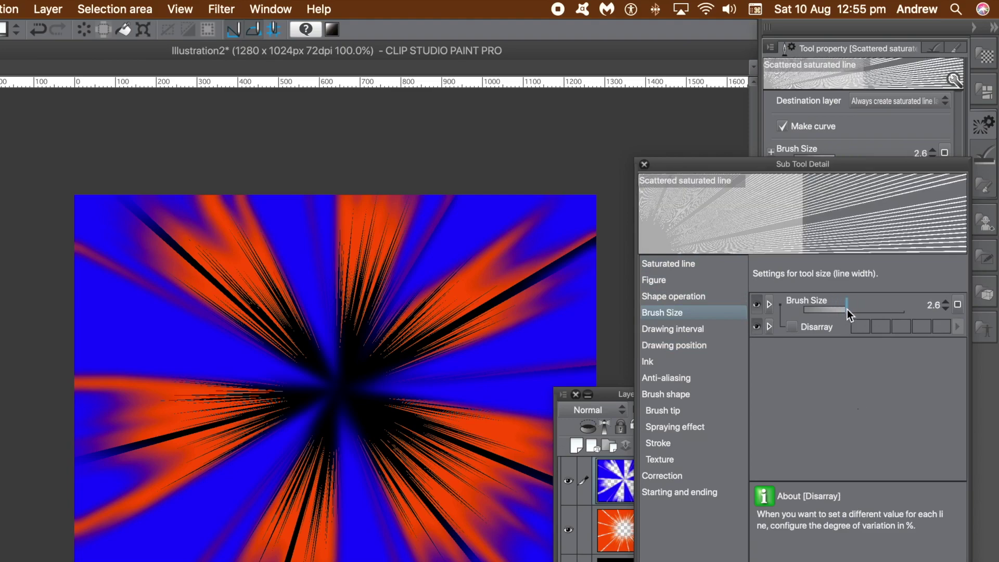
Draw three overlapping bursts of thin white lines around the centre of the canvas
left_click_drag(338, 386, 458, 511)
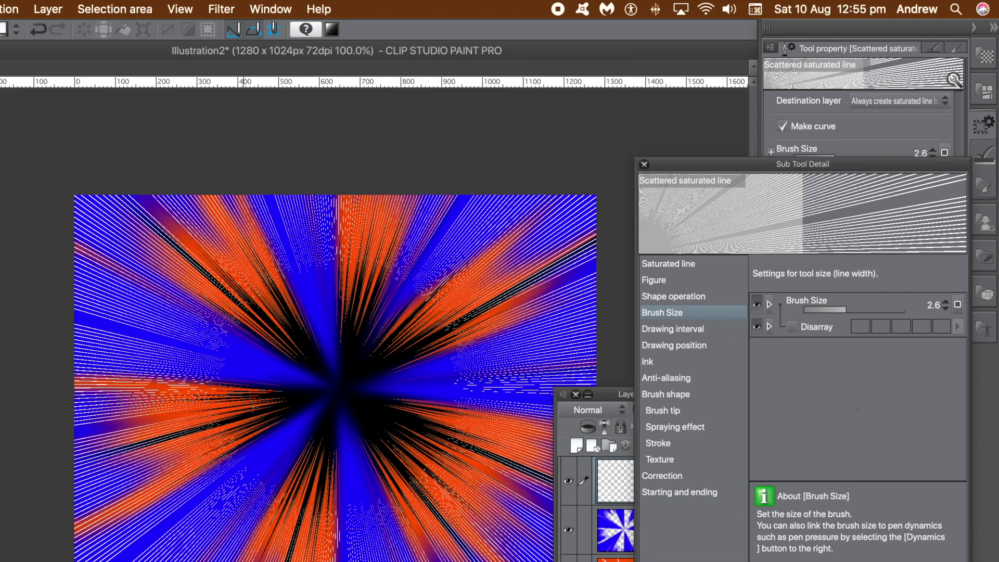
left_click_drag(335, 390, 481, 391)
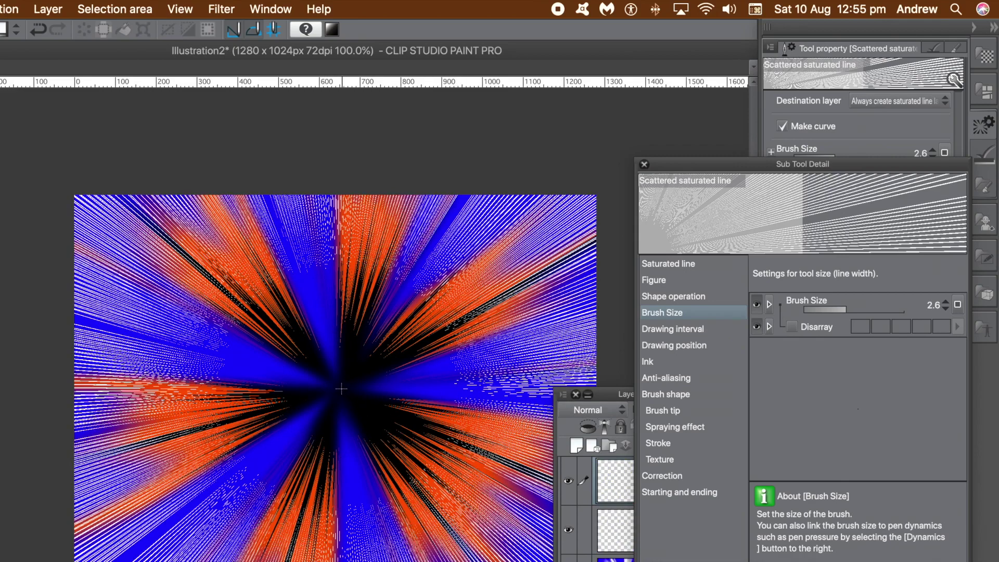
left_click_drag(341, 389, 432, 389)
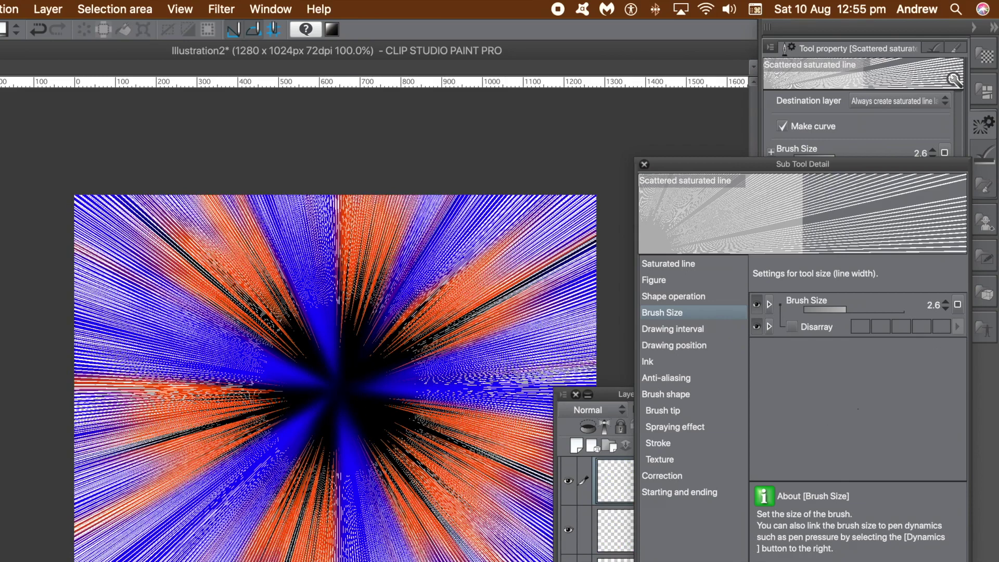
Set the saturated line's Brush Size to 10.5 and open its Ink settings
mouse_move(829, 310)
left_mouse_down()
mouse_move(892, 313)
mouse_move(857, 312)
mouse_move(866, 311)
left_mouse_up()
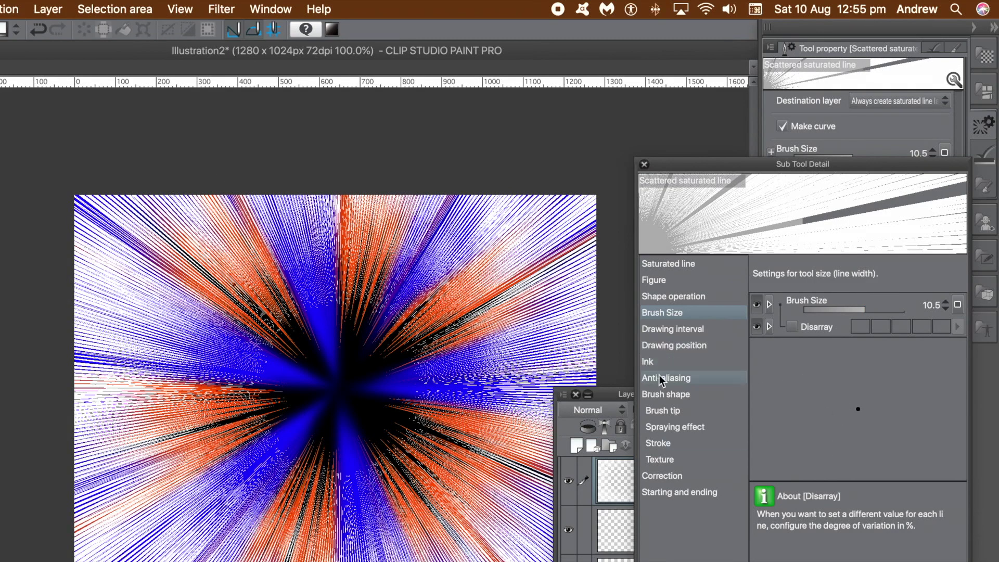
left_click(668, 330)
left_click(671, 346)
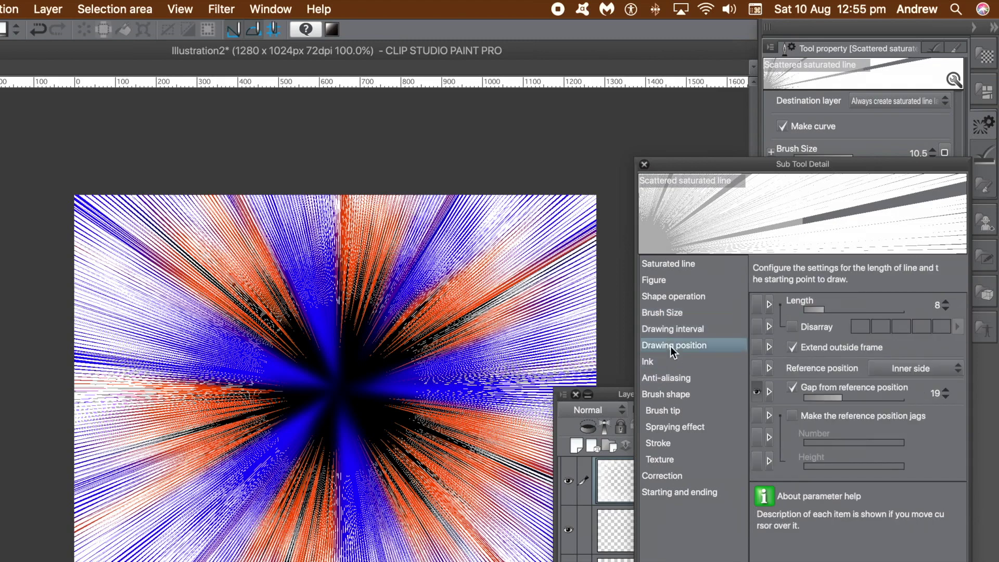
left_click(656, 361)
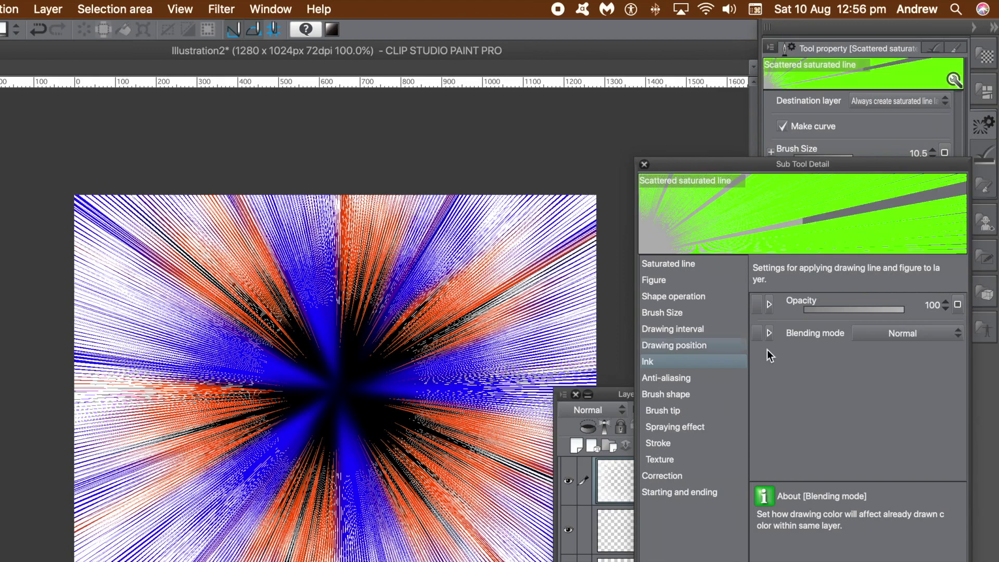
Set the saturated line's ink Blending mode to Difference and draw three overlapping green bursts from the centre of the canvas
left_click(892, 334)
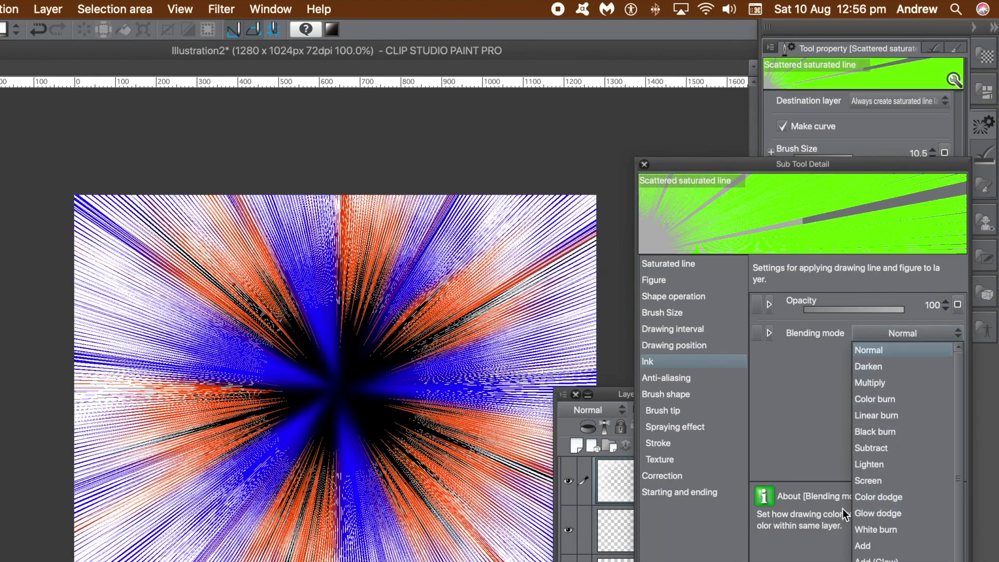
left_click(880, 557)
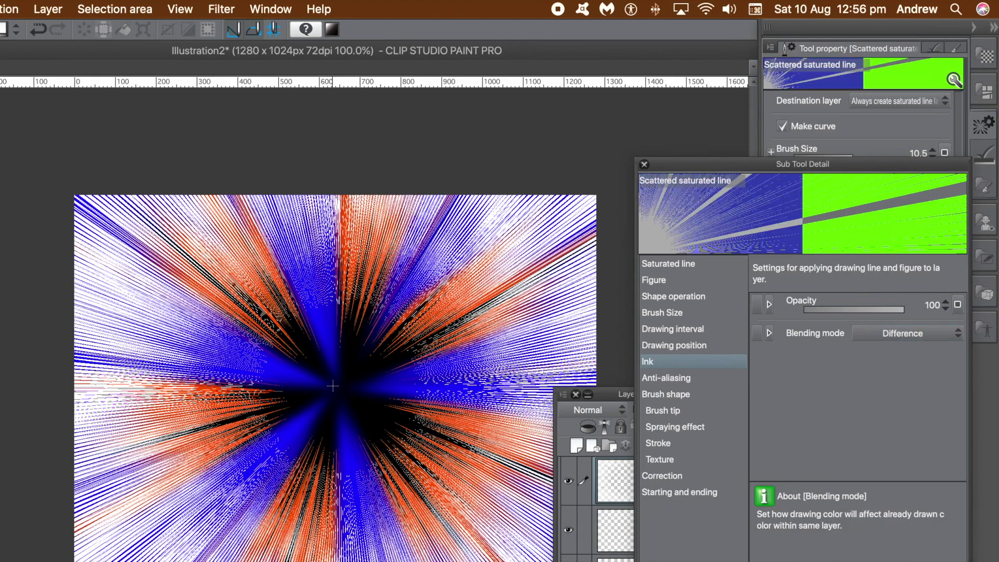
mouse_move(332, 385)
left_mouse_down()
mouse_move(389, 460)
mouse_move(377, 505)
left_mouse_up()
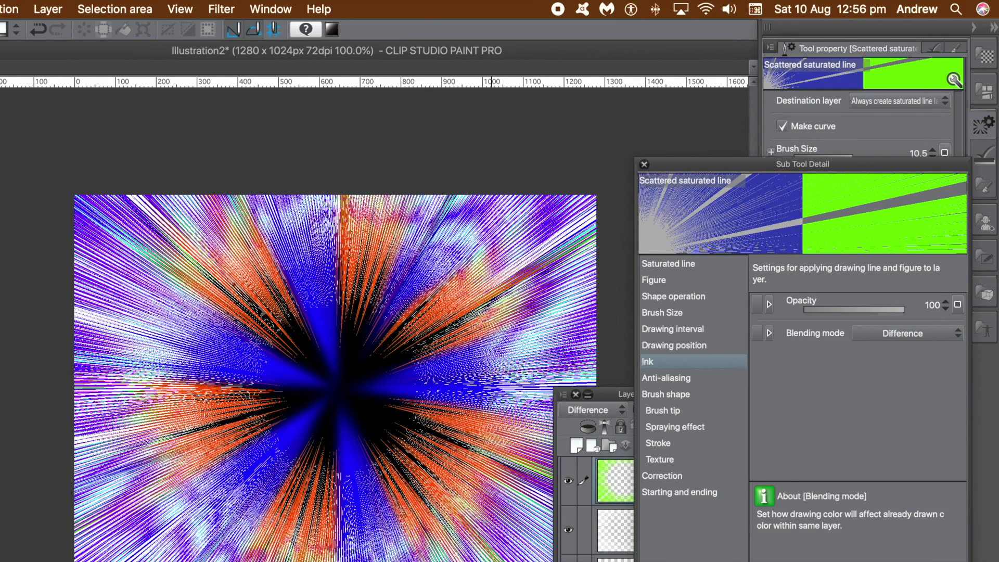
left_click_drag(337, 381, 432, 386)
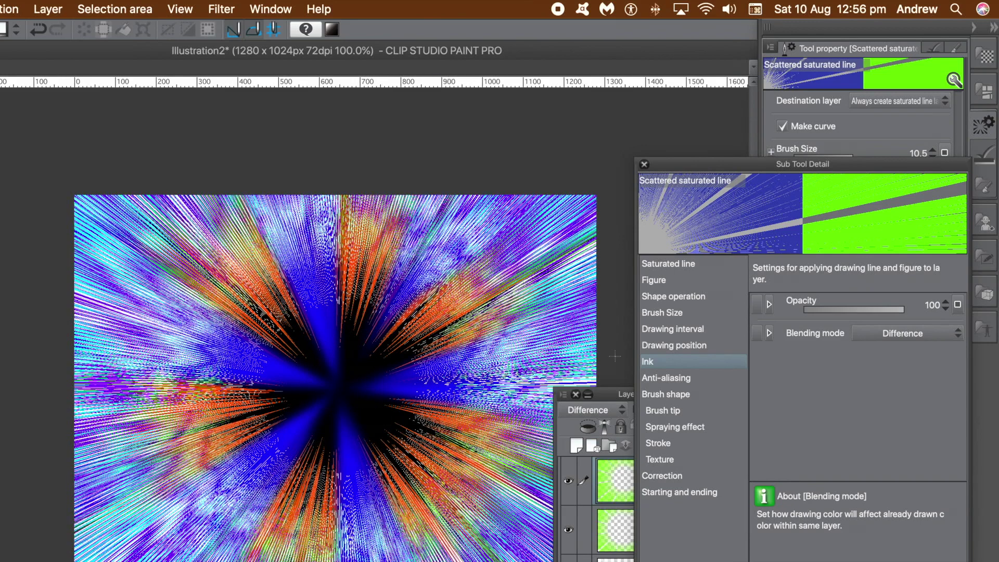
mouse_move(341, 384)
left_mouse_down()
mouse_move(440, 385)
mouse_move(341, 384)
left_mouse_up()
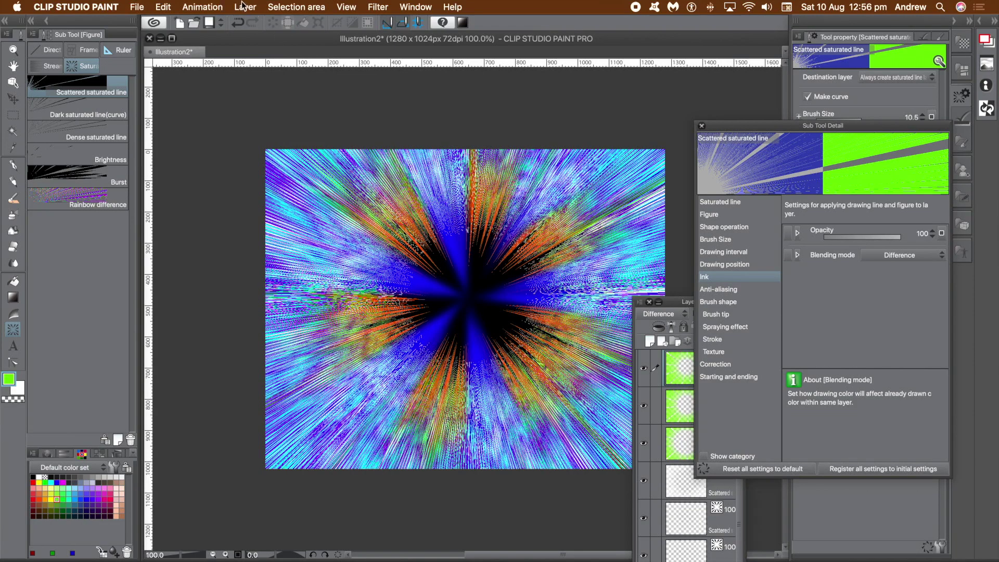
Flatten the image and apply a light Gaussian blur to the merged artwork, adjusting the blur area with the preview on
left_click(243, 6)
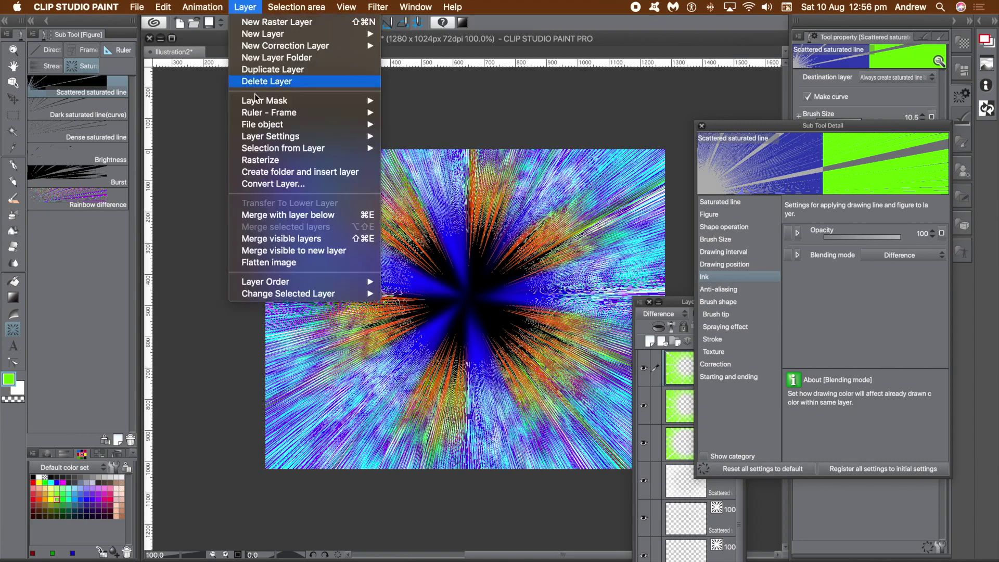
left_click(263, 264)
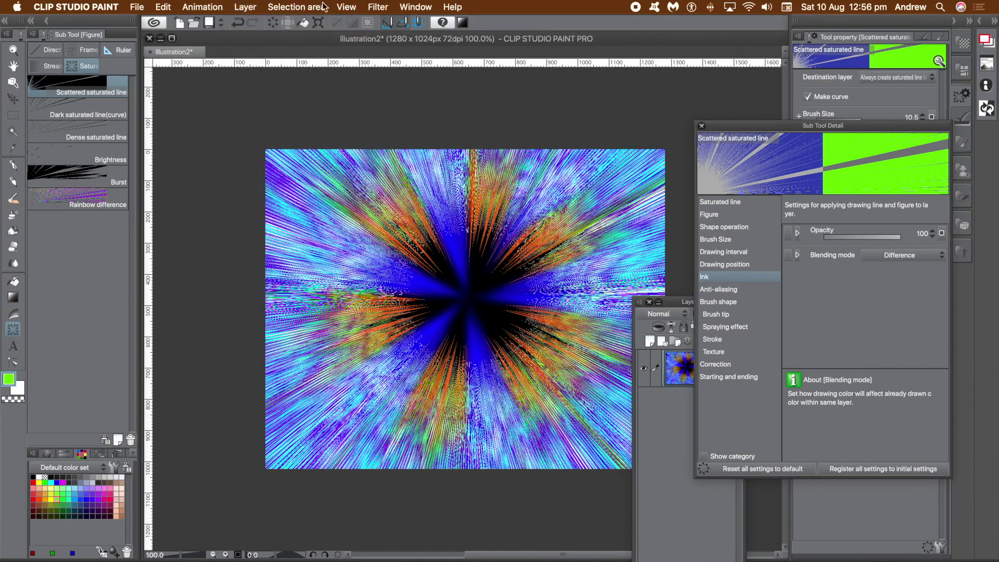
left_click(376, 6)
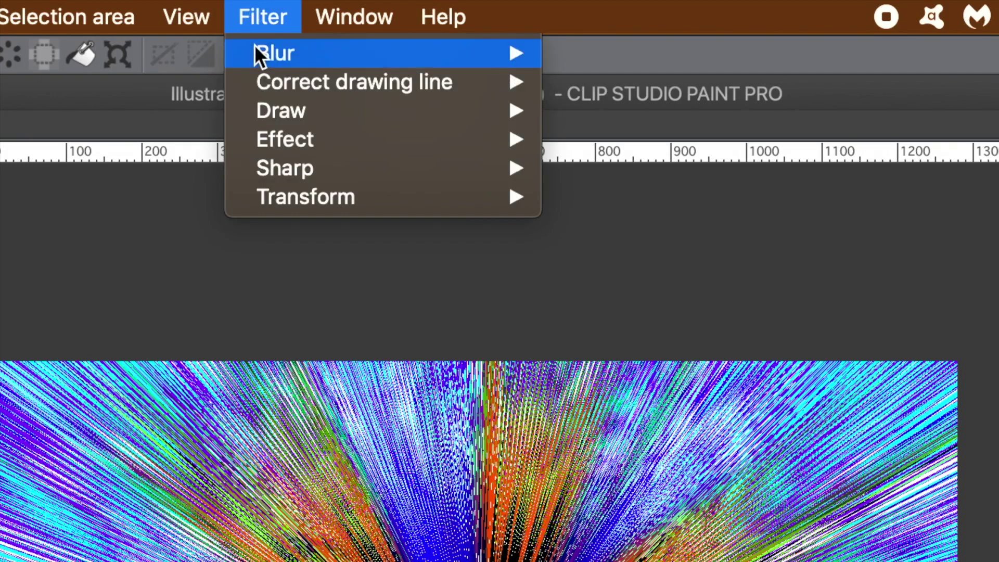
mouse_move(258, 55)
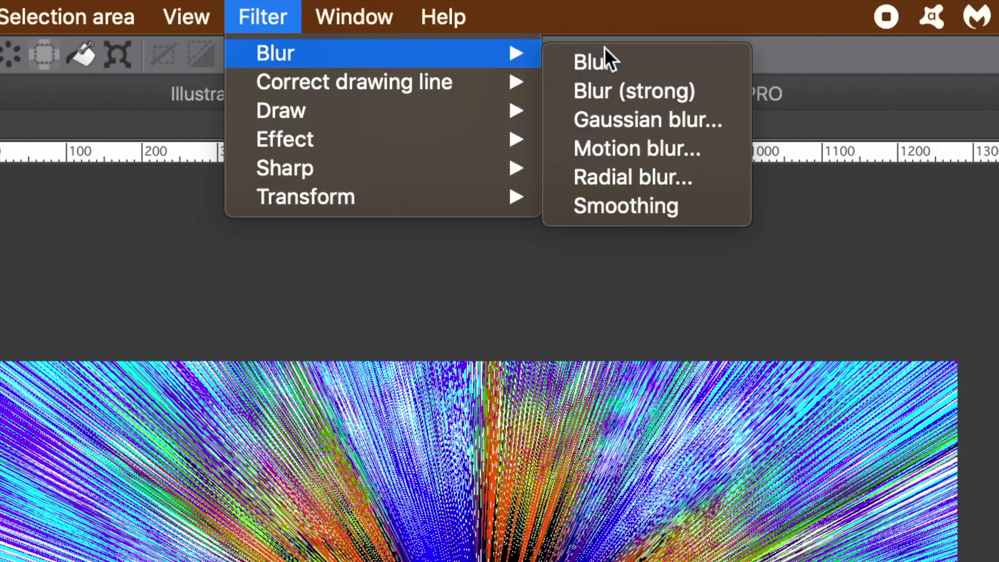
left_click(622, 118)
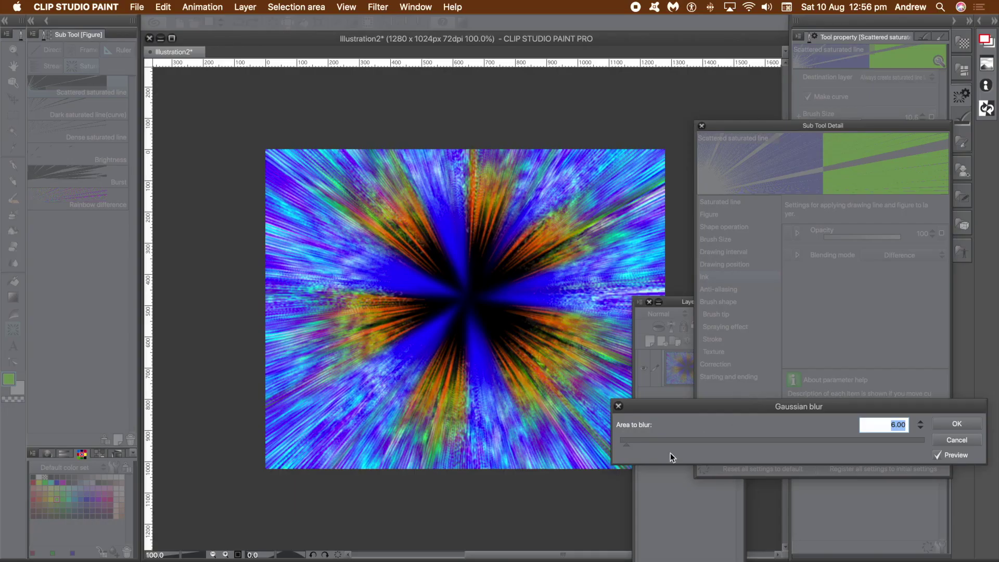
left_click_drag(670, 441, 633, 441)
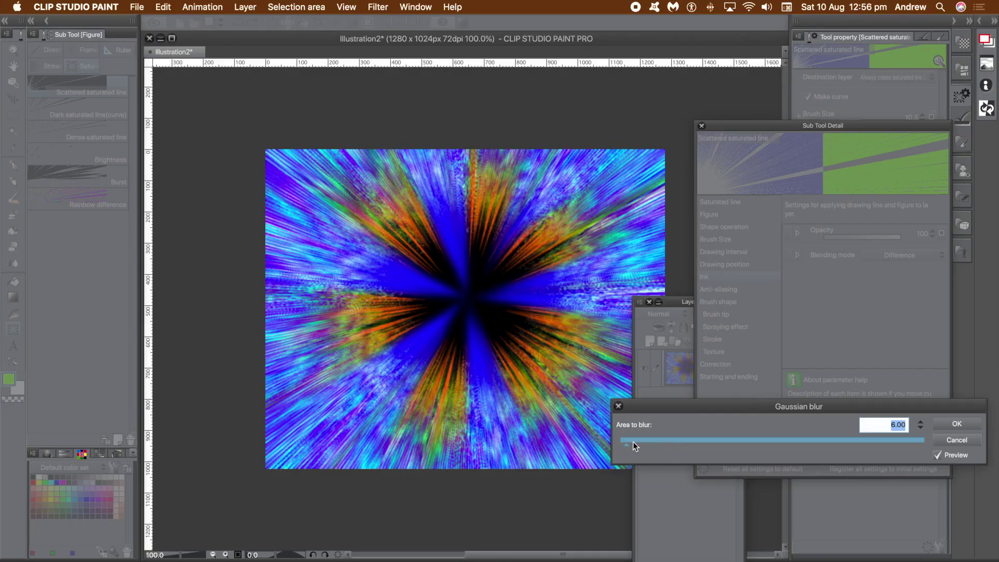
left_click(956, 424)
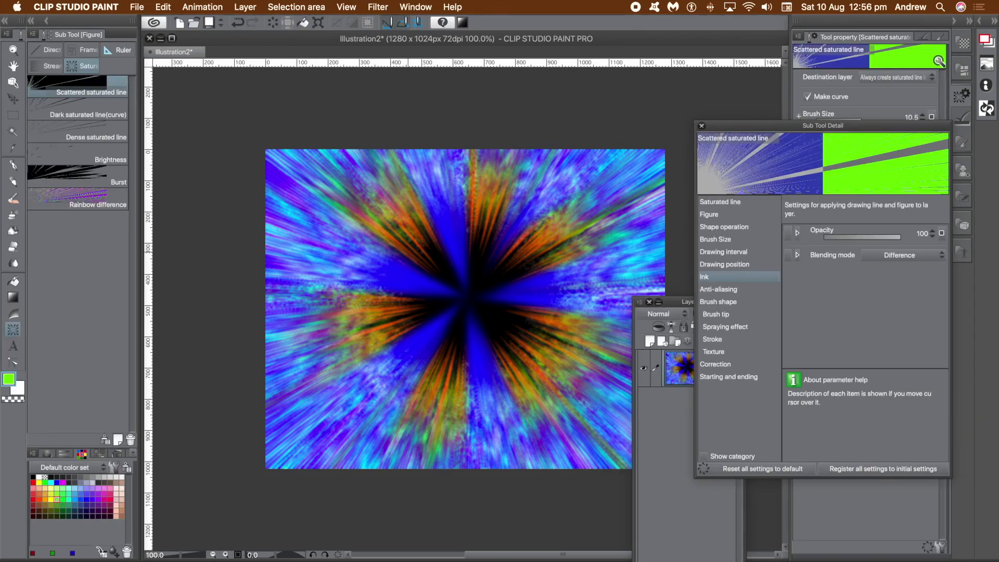